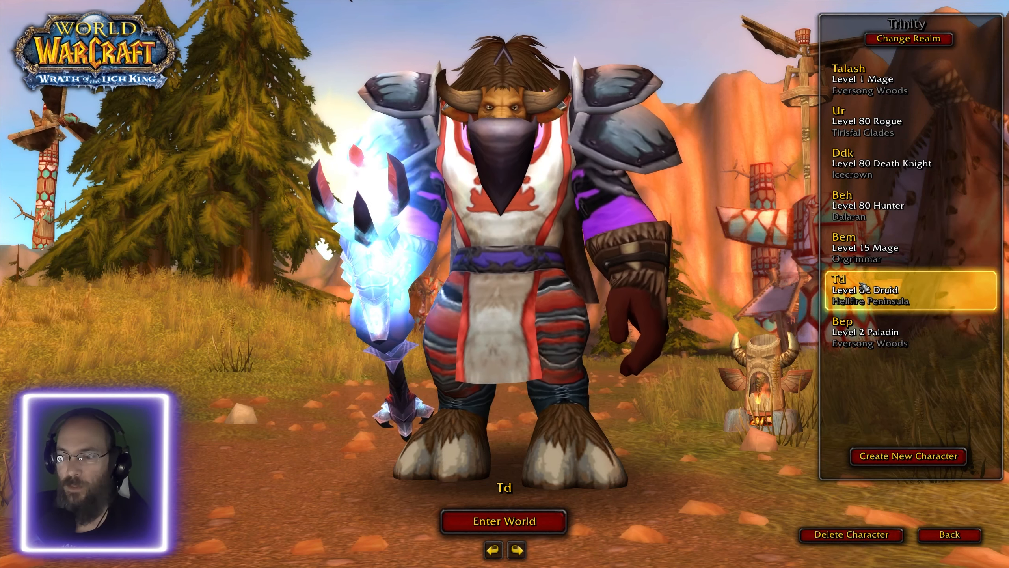
- Enter the world with the level 62 Druid, and dismiss the add-on error report
double_click(864, 286)
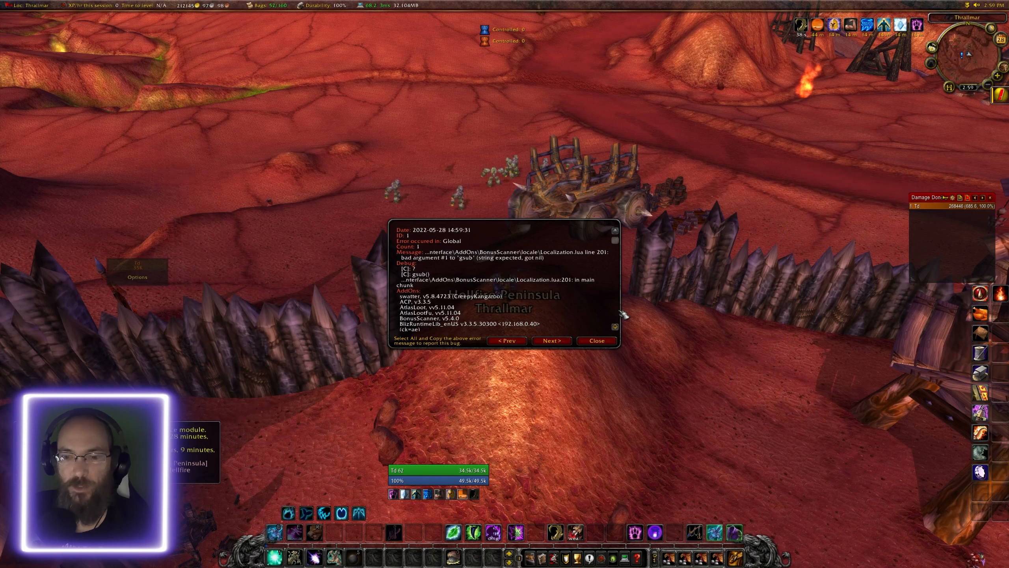
left_click(583, 342)
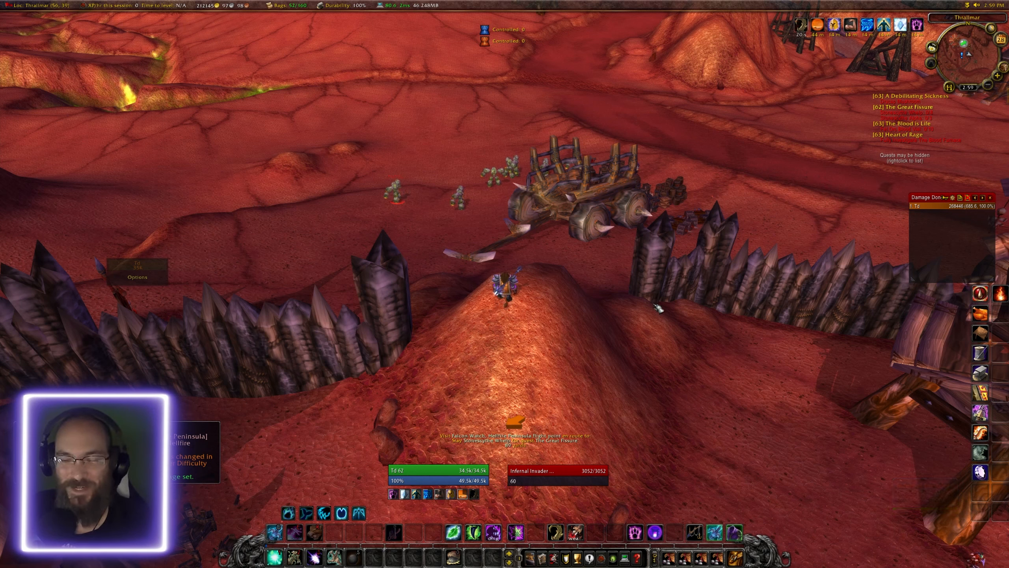
left_click(599, 290)
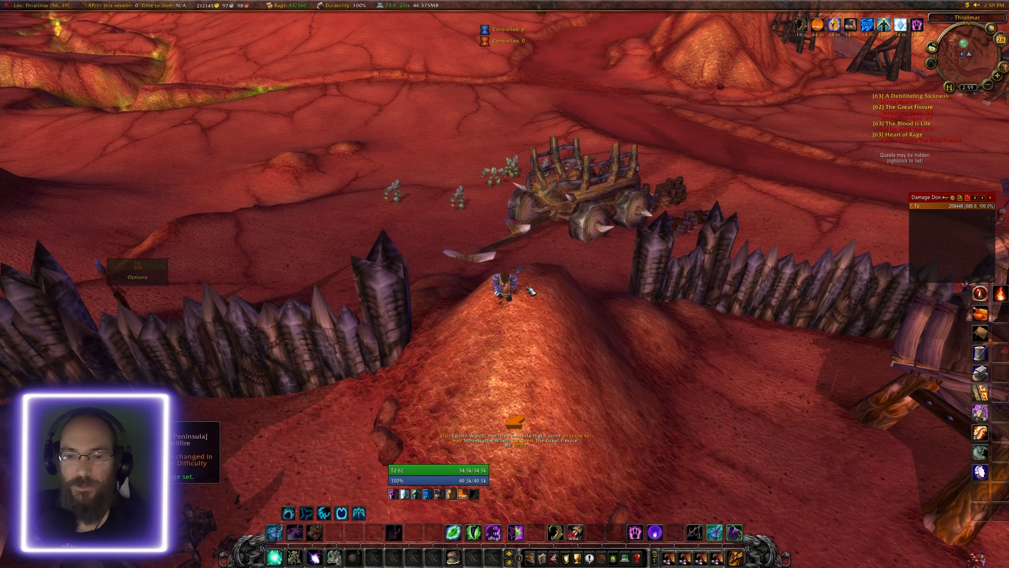
- Target the nearby Infernal Invader to check its health, and log the character out to the login screen
key("Escape")
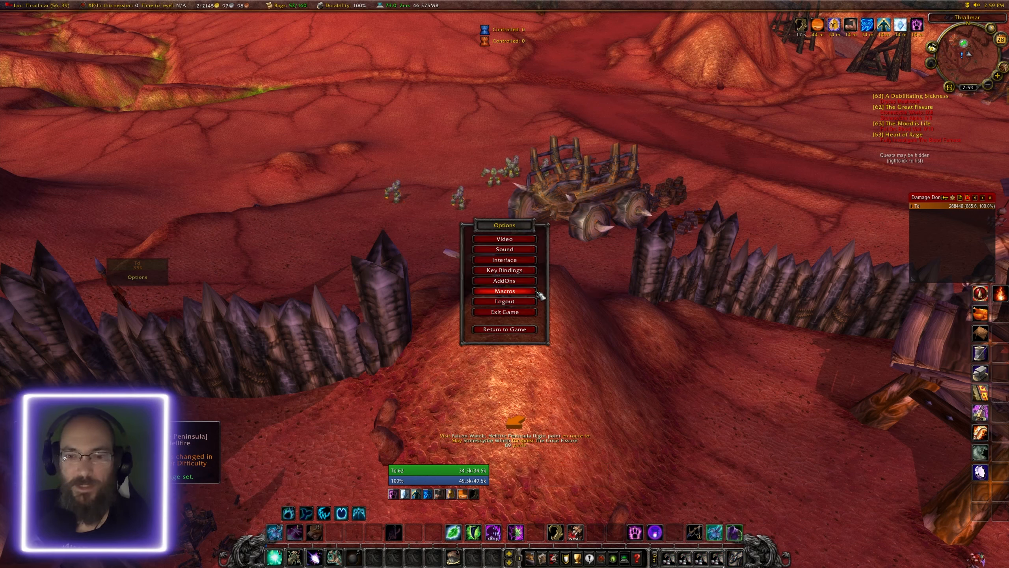
left_click(405, 196)
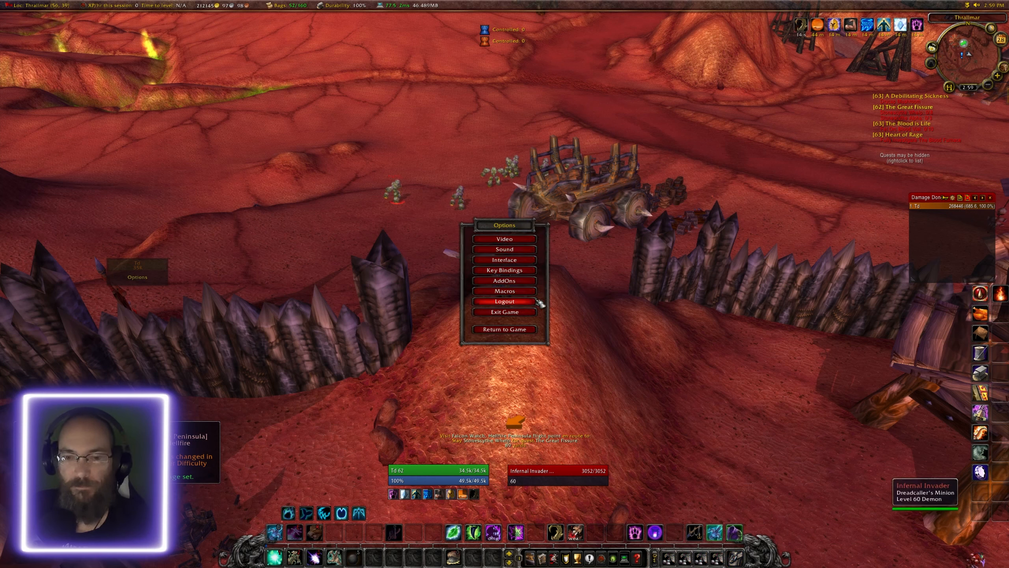
key("Escape")
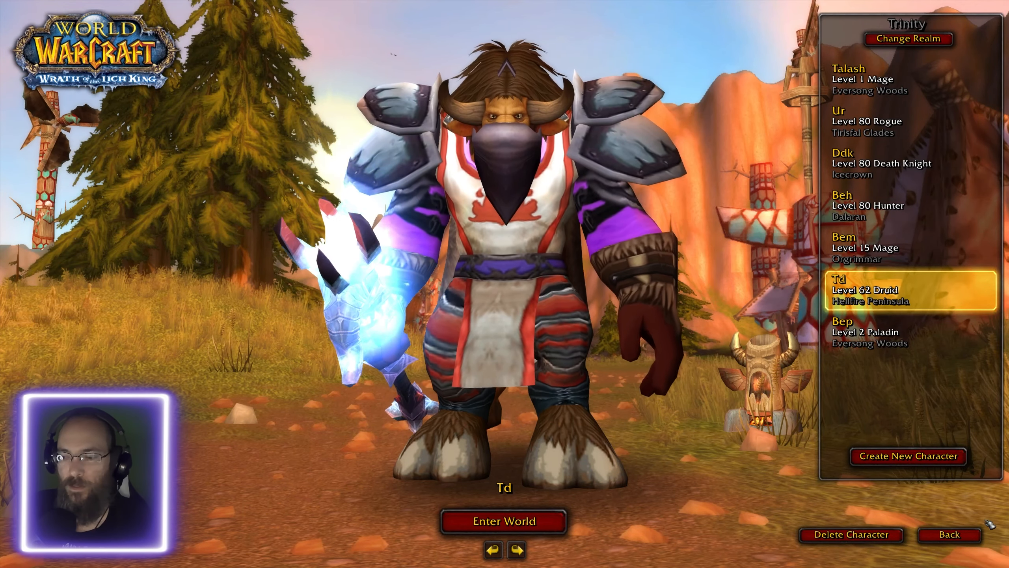
left_click(967, 535)
- Switch to the WotLK SPP remote desktop session and stop the World server in Jeutie's Repack Restarter
key("super")
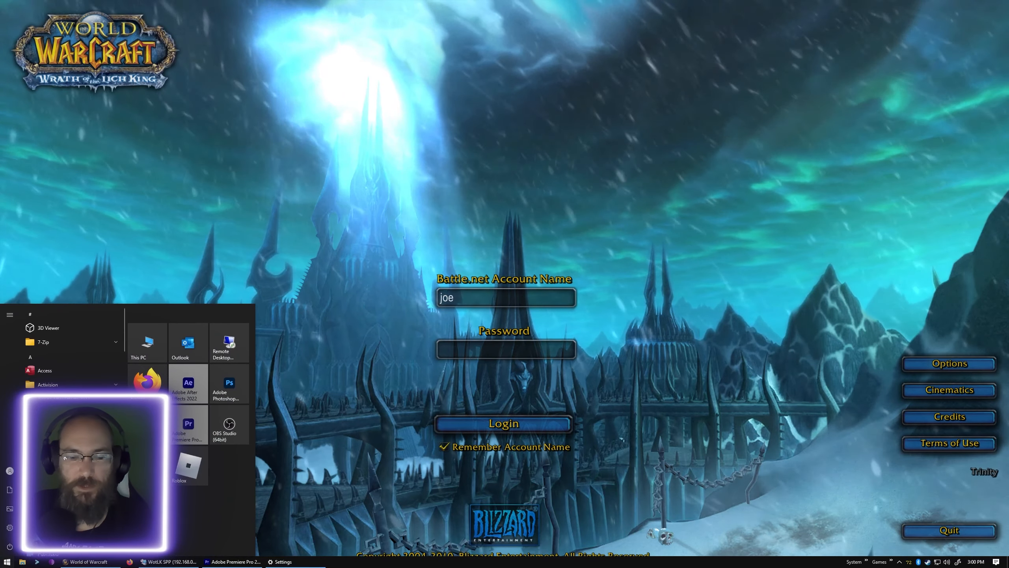
left_click(182, 562)
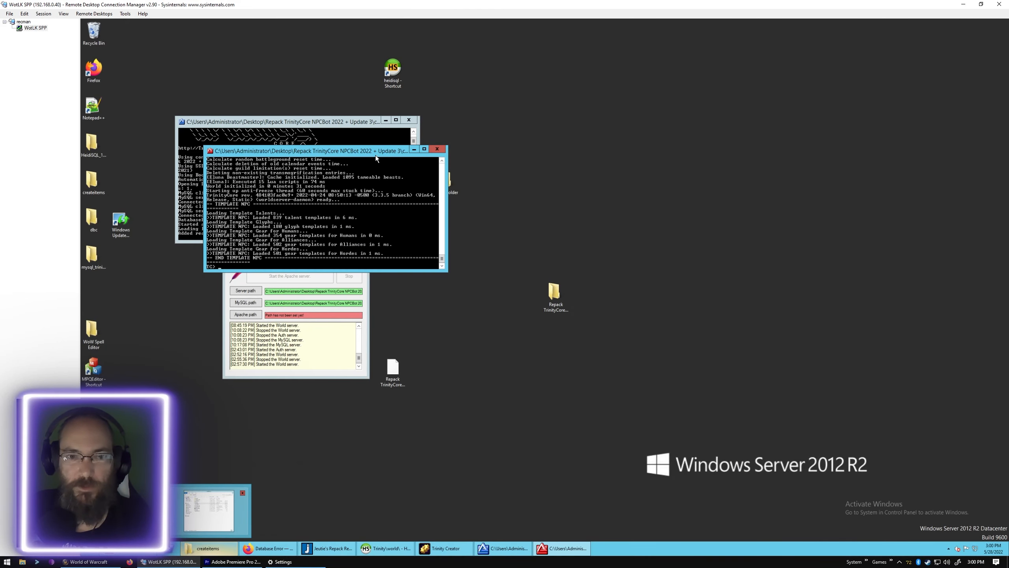
left_click_drag(376, 158, 639, 128)
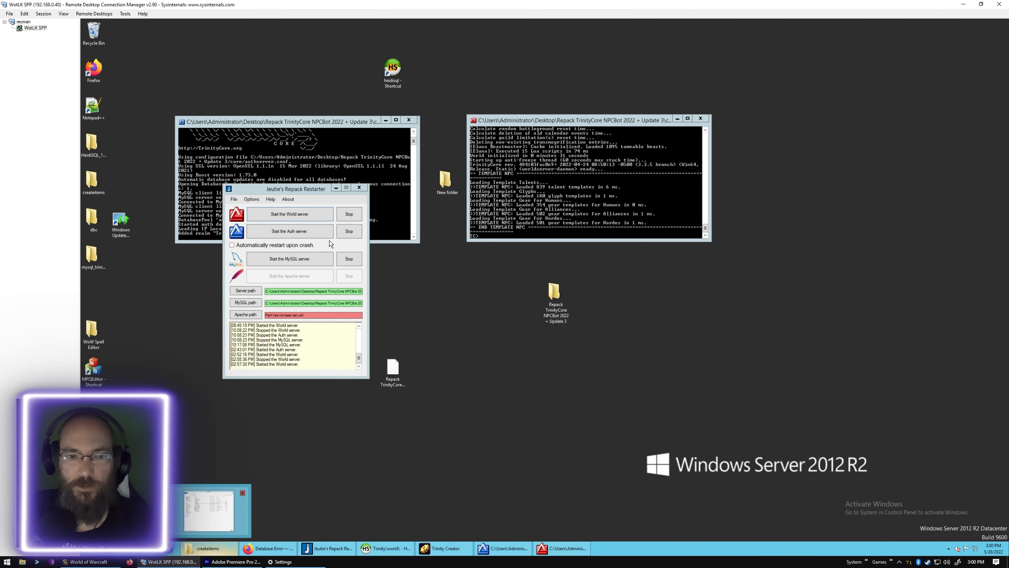
left_click(354, 215)
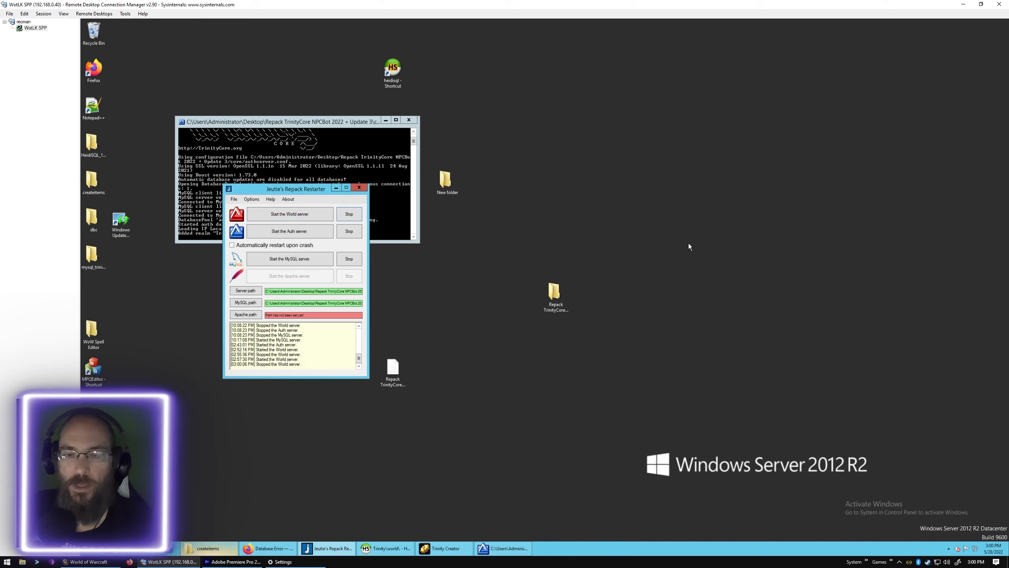
- Open the worldserver CONF file from the core folder of Repack TrinityCore NPCBot 2022 + Update 3 in Notepad++
double_click(555, 290)
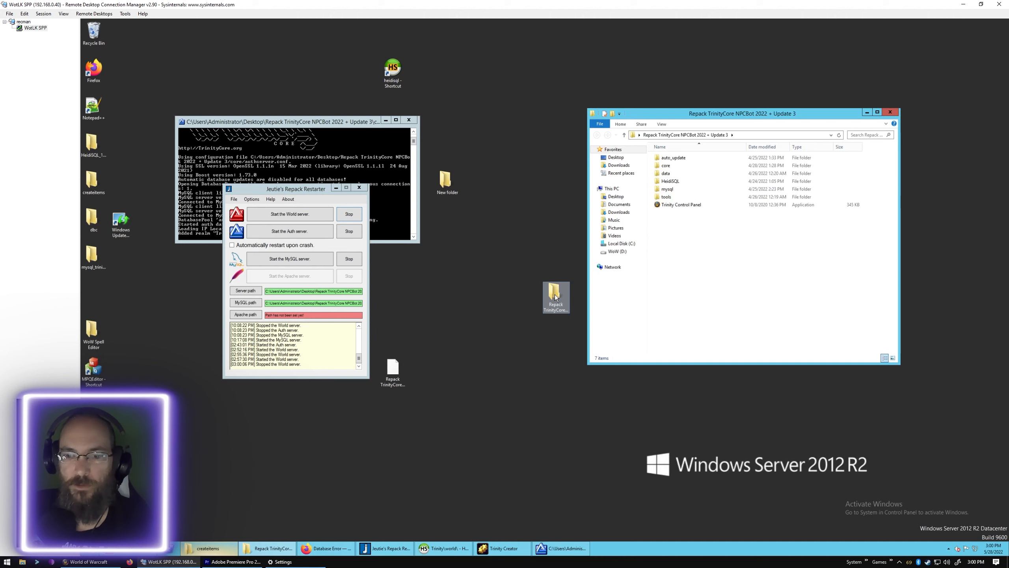
left_click_drag(555, 290, 524, 290)
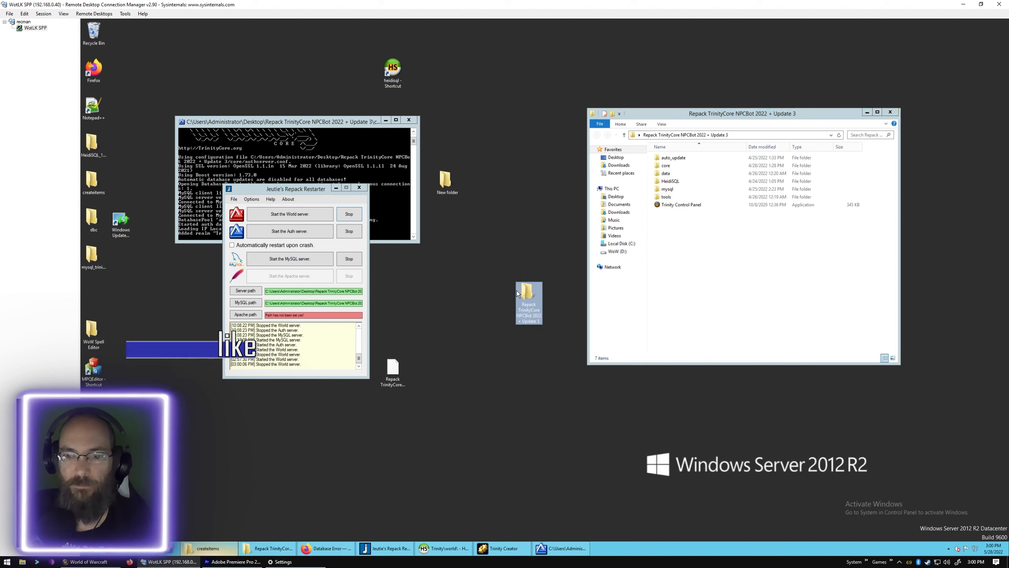
left_click(781, 269)
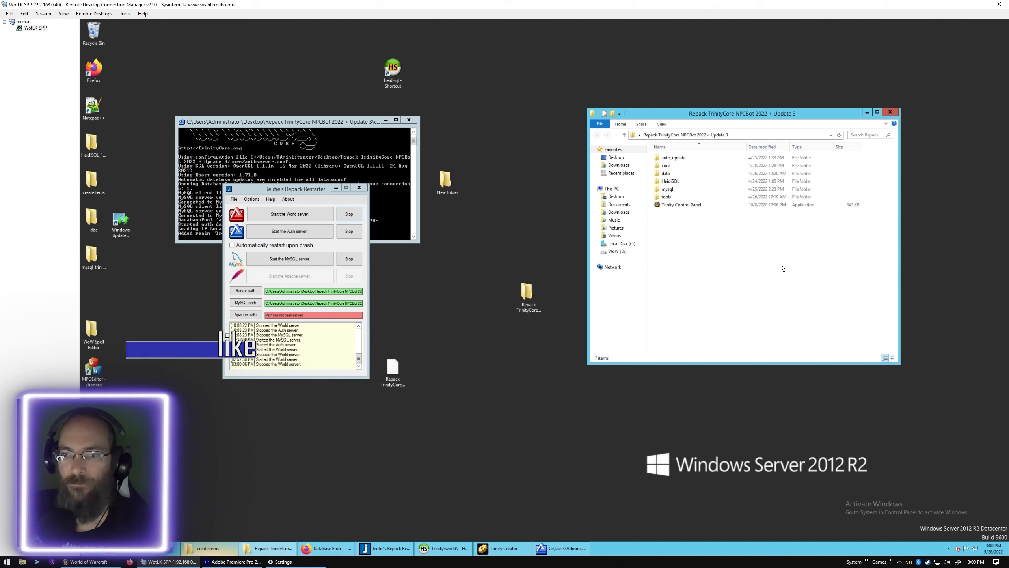
double_click(690, 166)
left_click(680, 261)
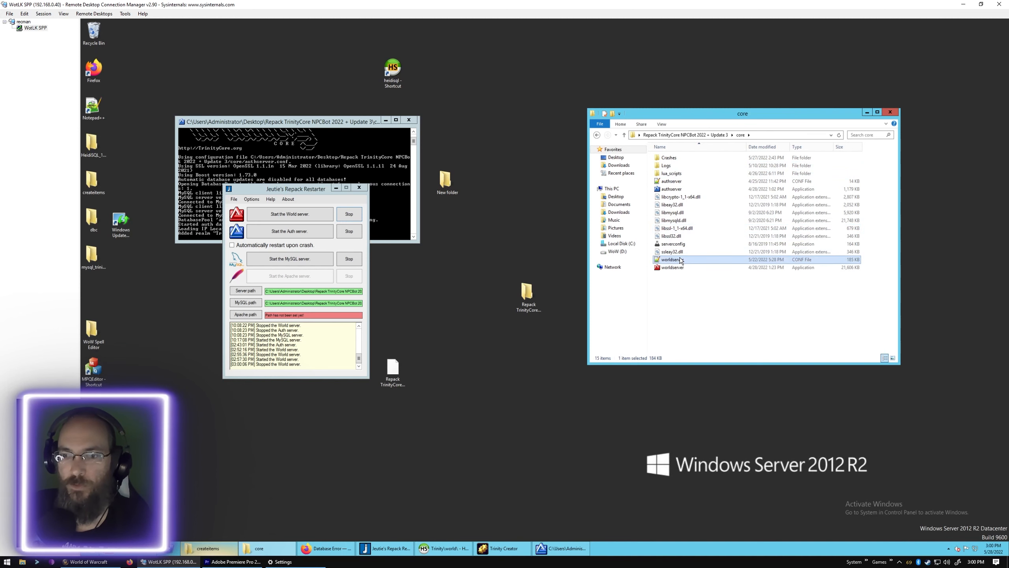
right_click(681, 261)
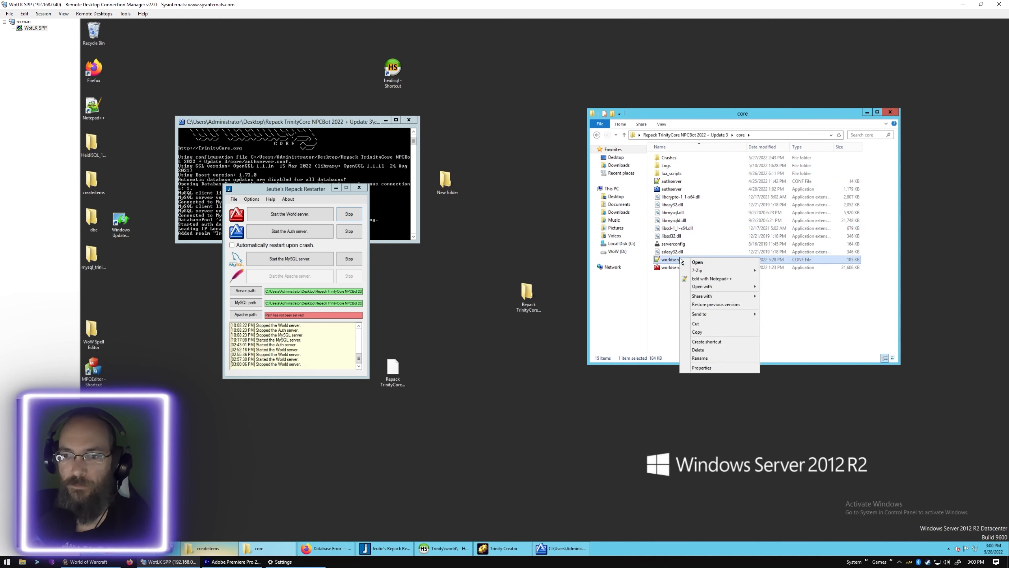
left_click(725, 279)
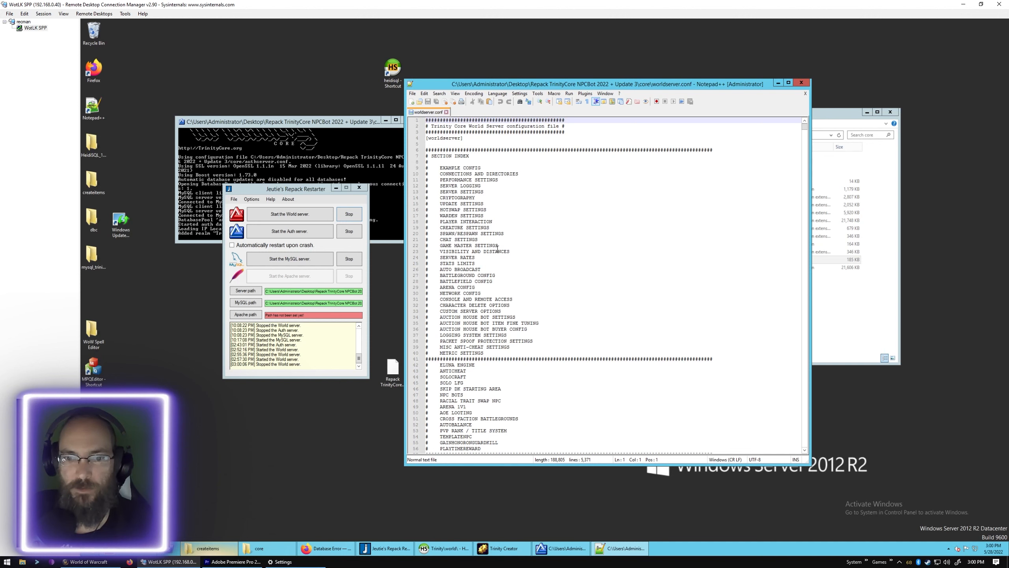
- Find the CREATURE SETTINGS section in worldserver.conf, using its entry in the section index as the search text
left_click(486, 233)
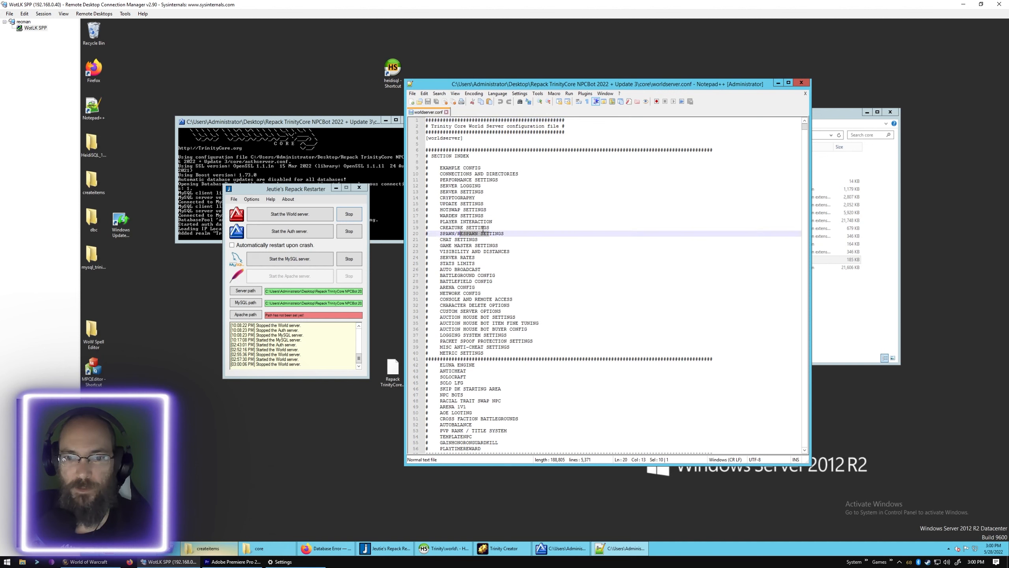
left_click_drag(489, 227, 438, 227)
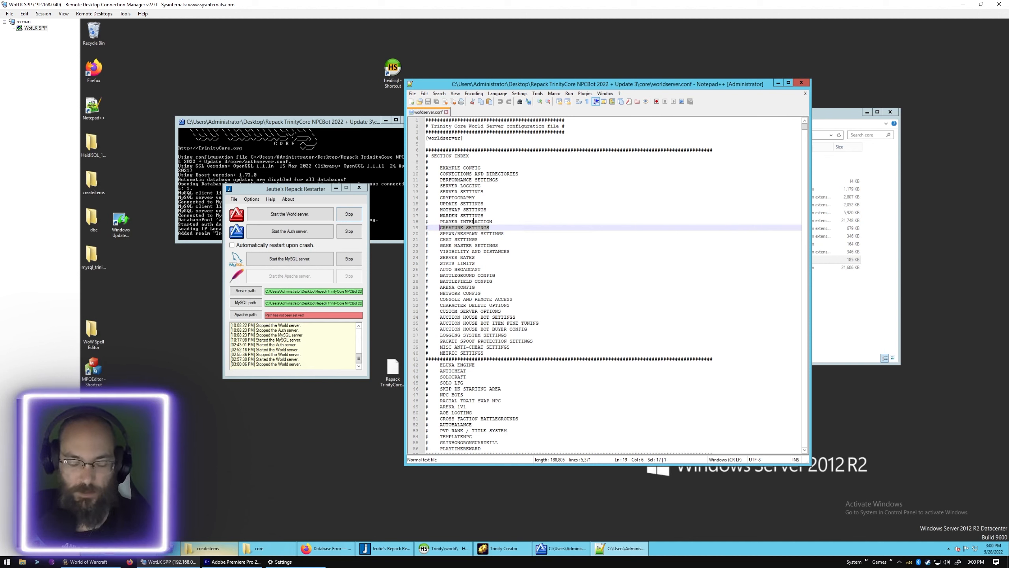
key("ctrl+f")
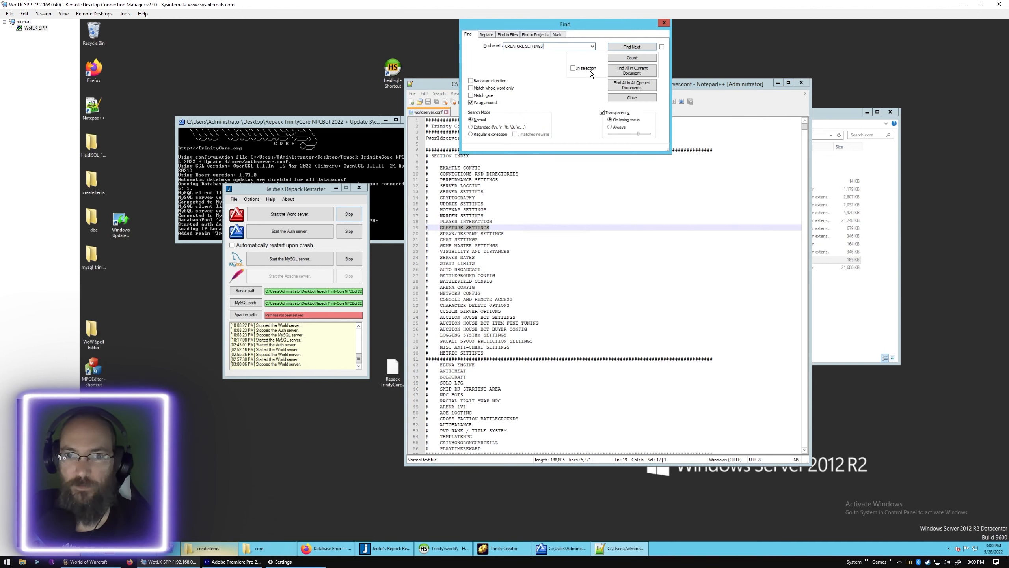
left_click(621, 48)
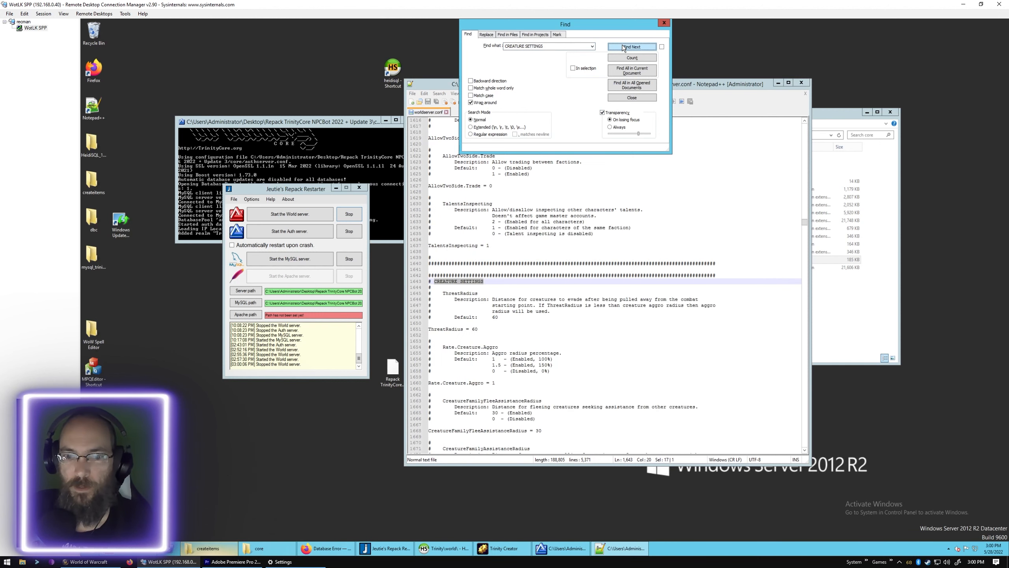
left_click(663, 23)
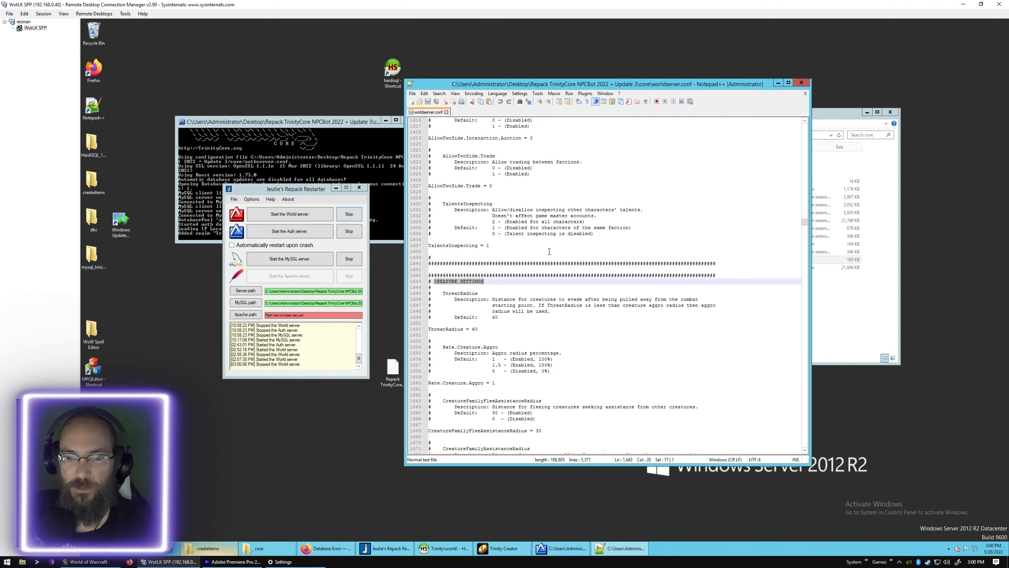
- Look through the creature settings in worldserver.conf, from ThreatRadius past the damage and spell damage rates down to the creature health multipliers
scroll(549, 250, "down", 2)
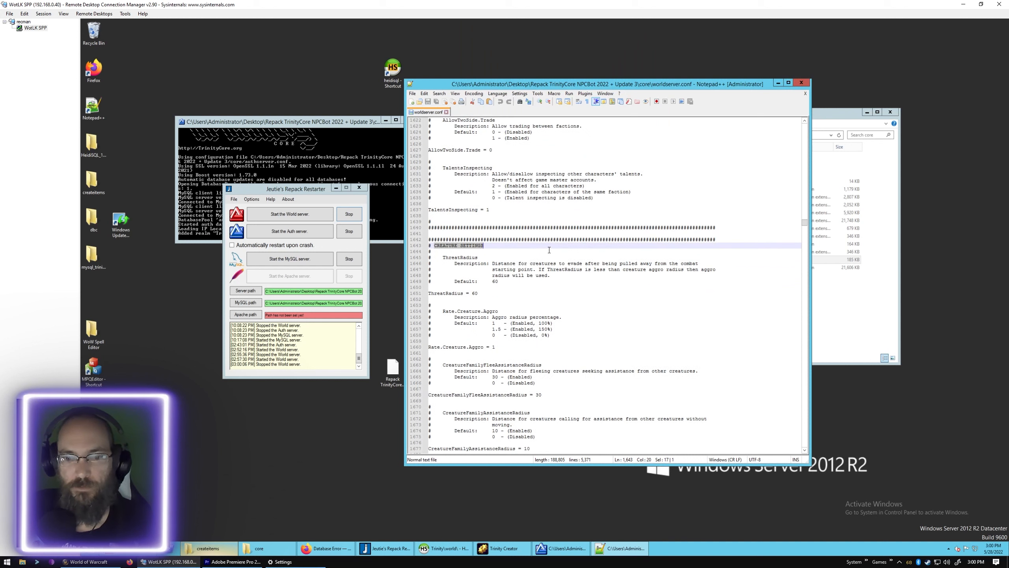
scroll(549, 250, "down", 2)
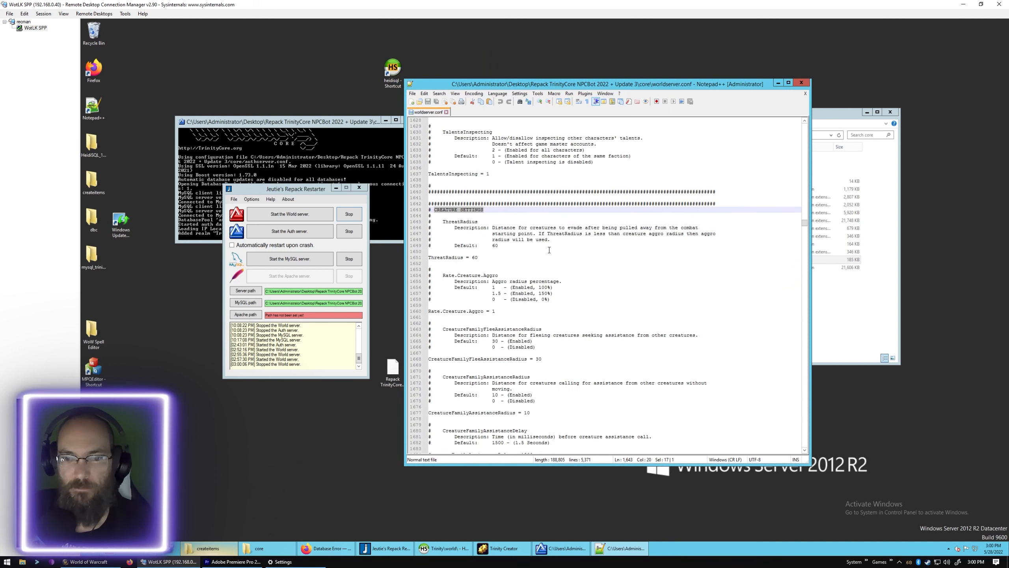
scroll(549, 249, "down", 3)
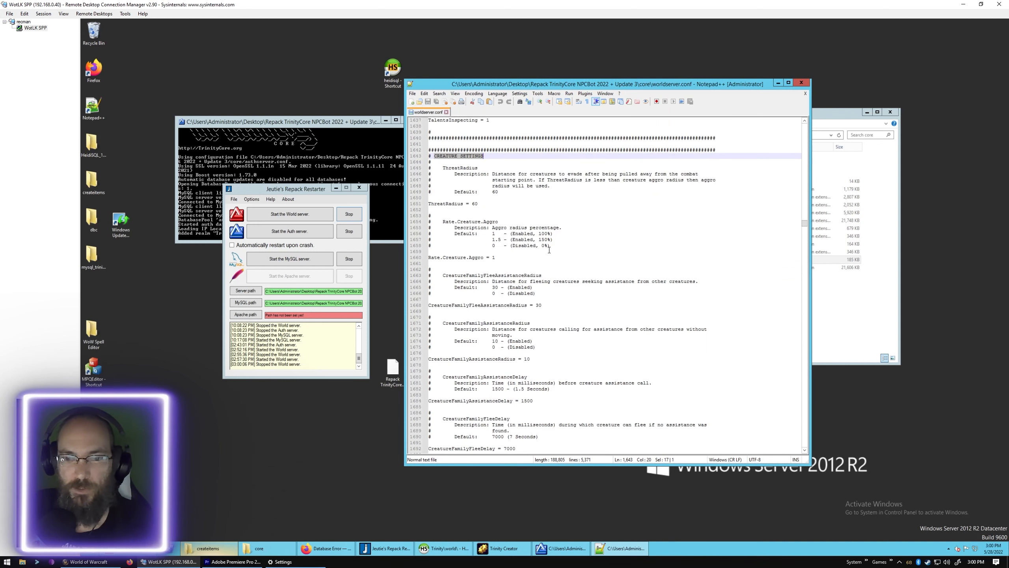
scroll(549, 249, "down", 3)
scroll(549, 249, "down", 4)
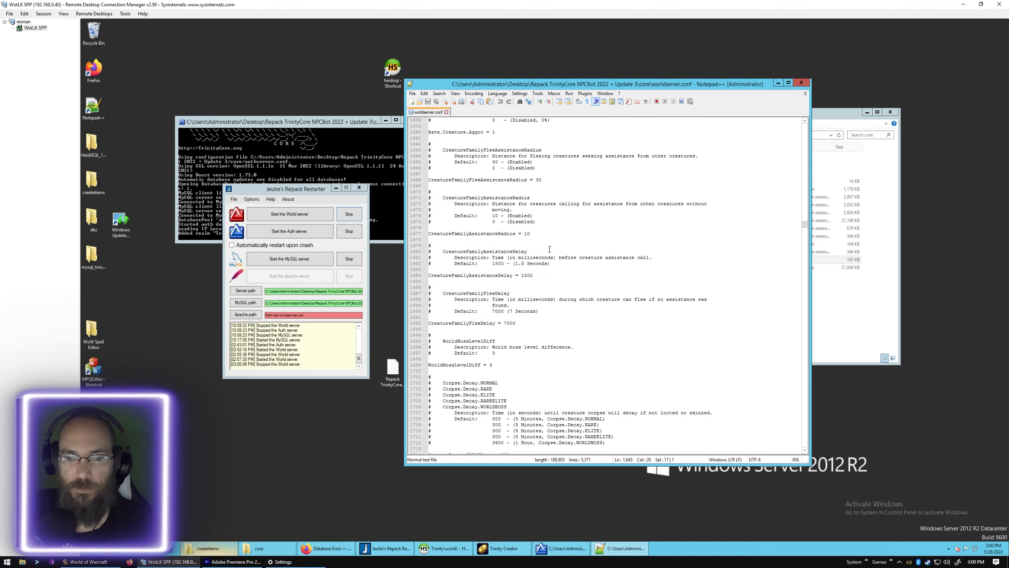
scroll(549, 249, "down", 3)
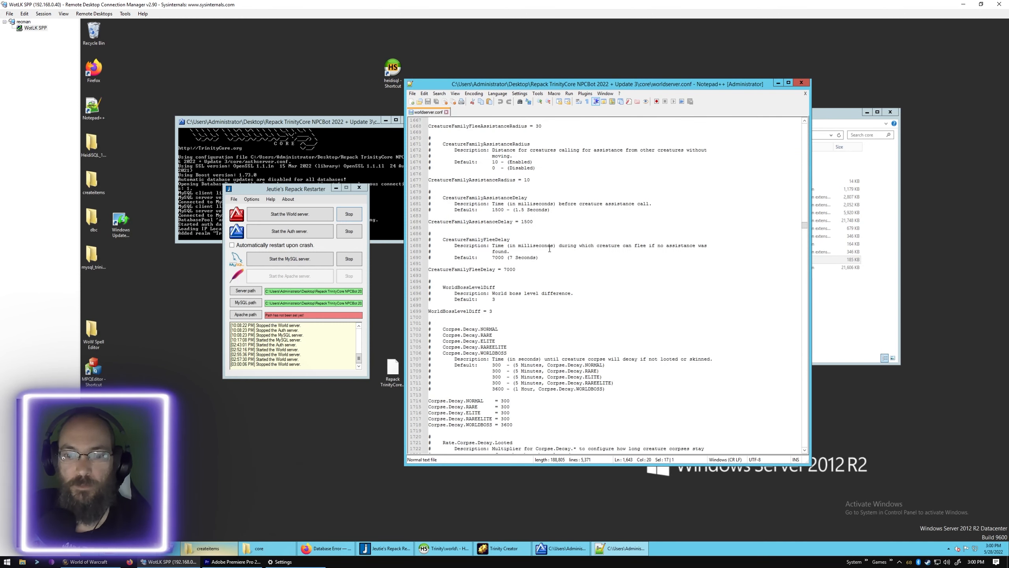
scroll(546, 246, "down", 3)
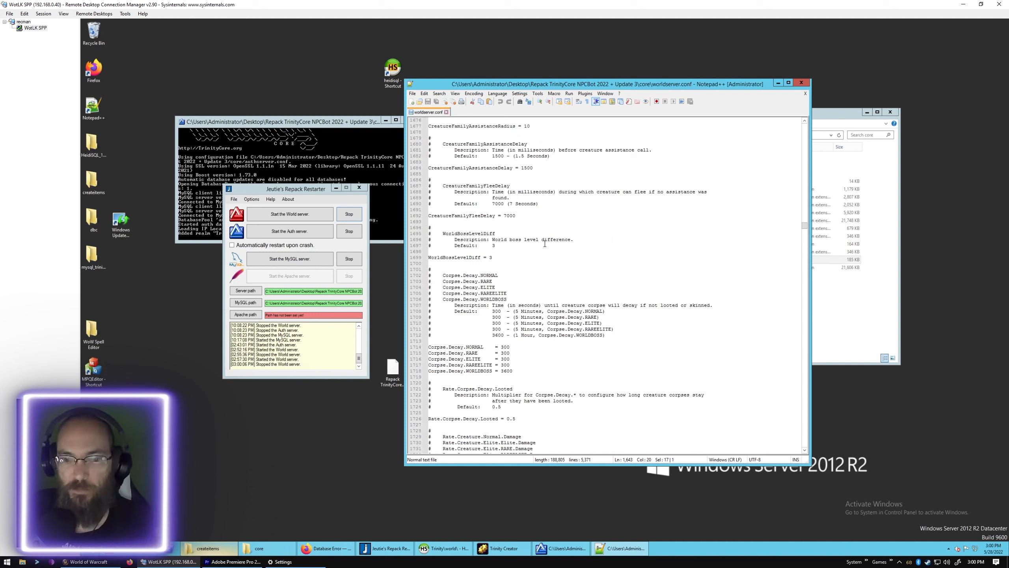
scroll(544, 244, "down", 3)
scroll(545, 243, "down", 4)
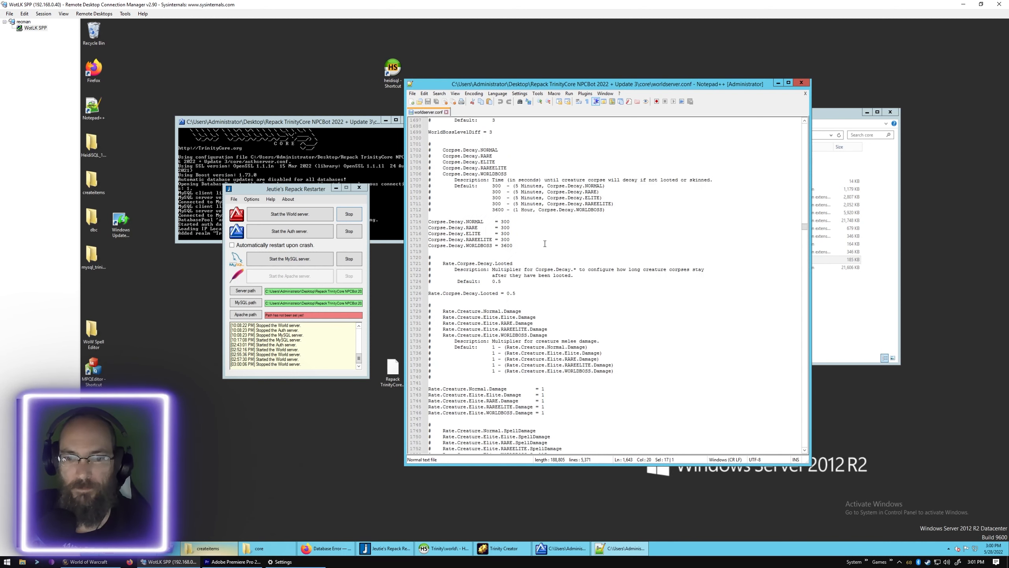
scroll(545, 243, "down", 3)
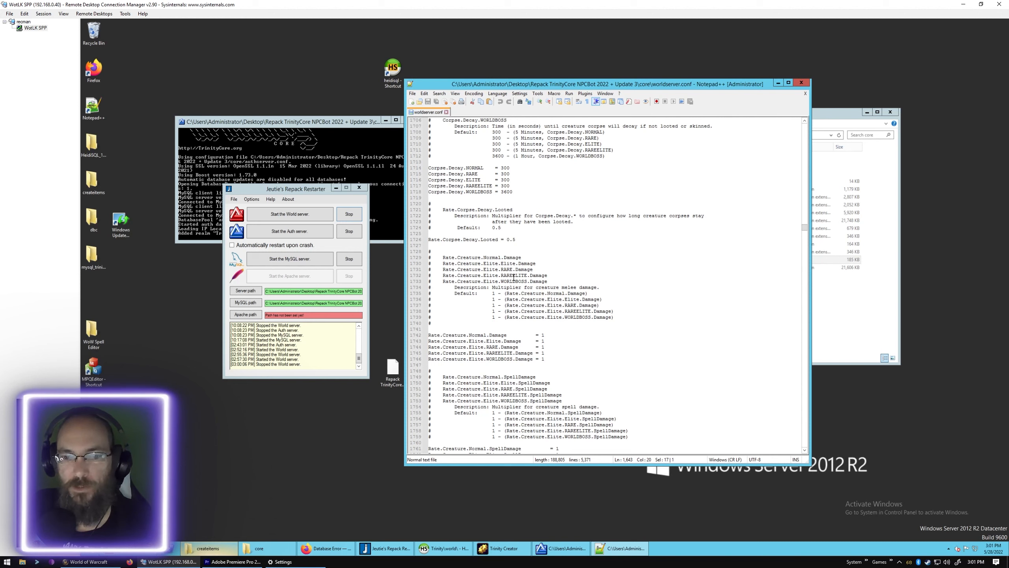
scroll(521, 275, "down", 2)
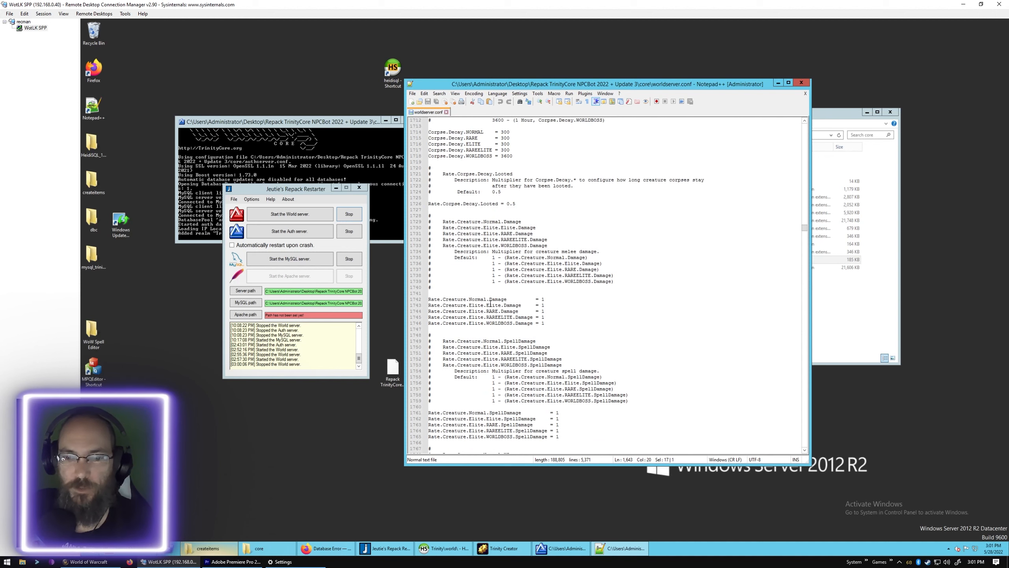
scroll(492, 302, "down", 8)
scroll(494, 297, "down", 3)
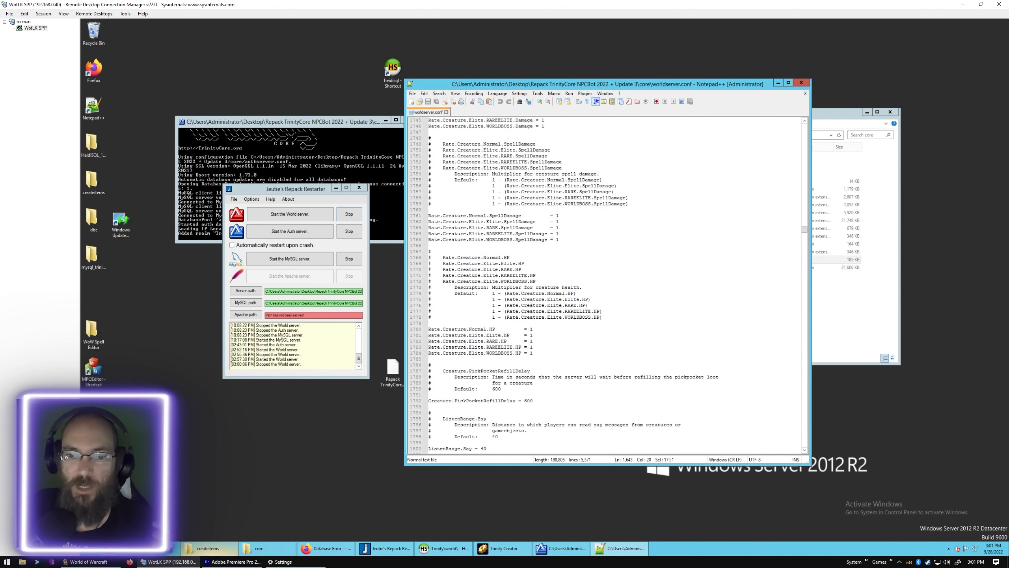
- Set the Rate.Creature HP multipliers for Normal, Elite, RARE, RAREELITE and WORLDBOSS creatures to 2
left_click(539, 334)
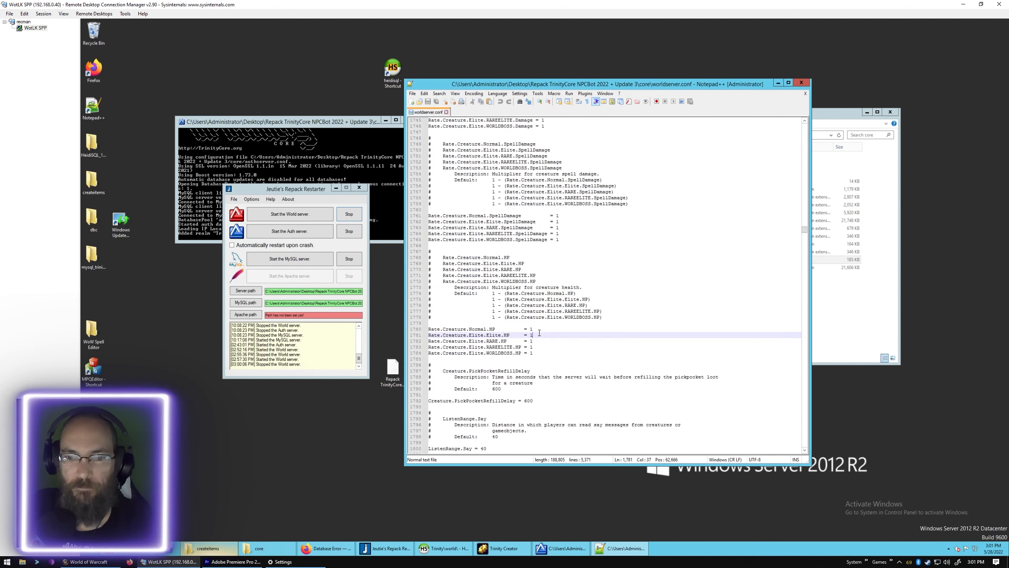
left_click(535, 330)
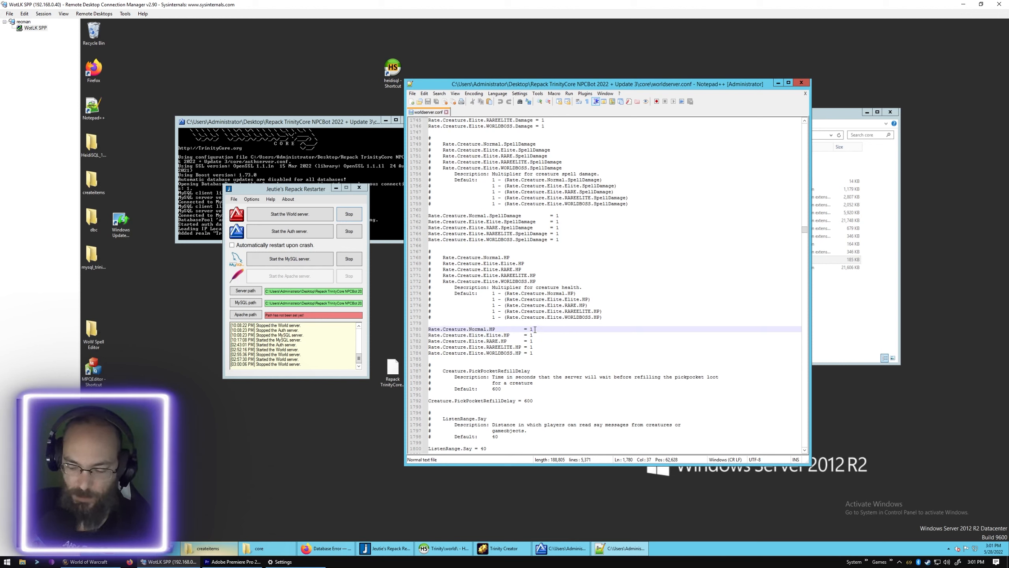
key("BackSpace")
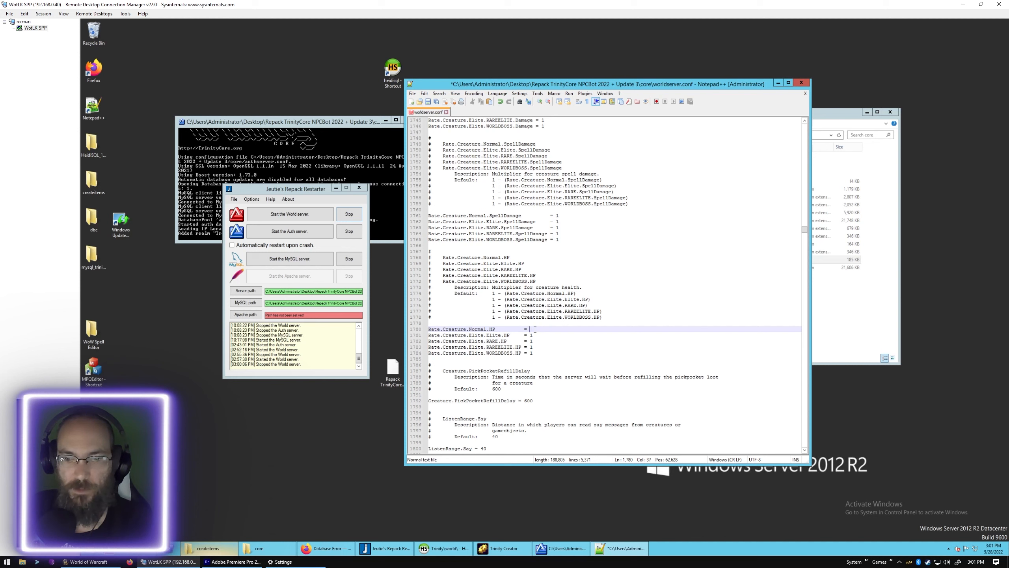
key("Down")
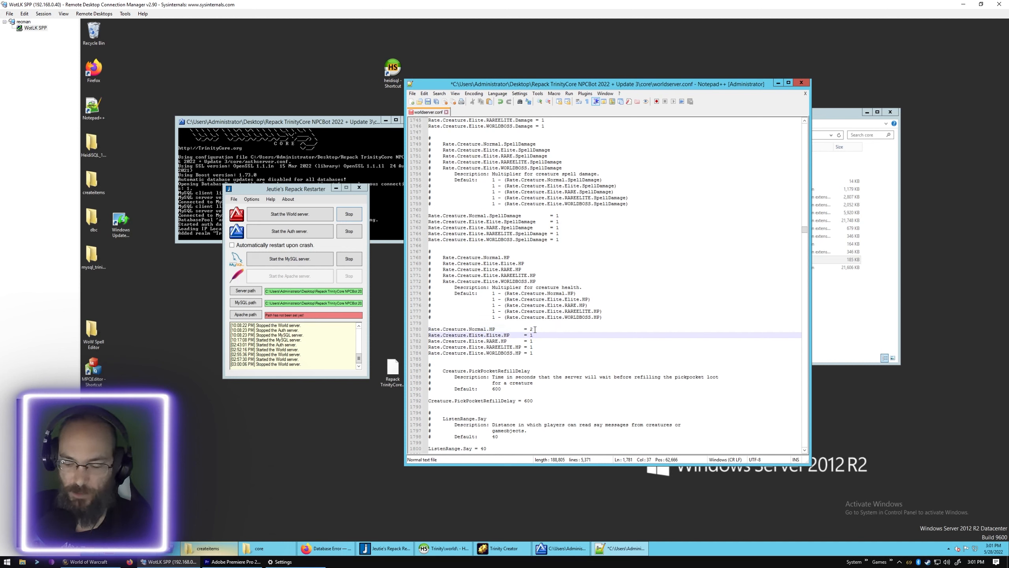
key("Down")
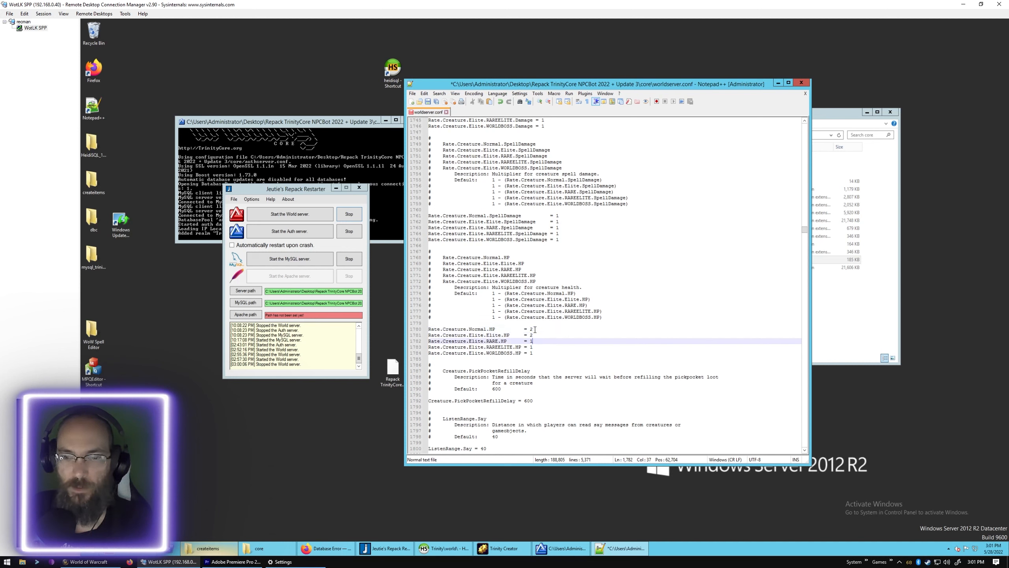
key("Down")
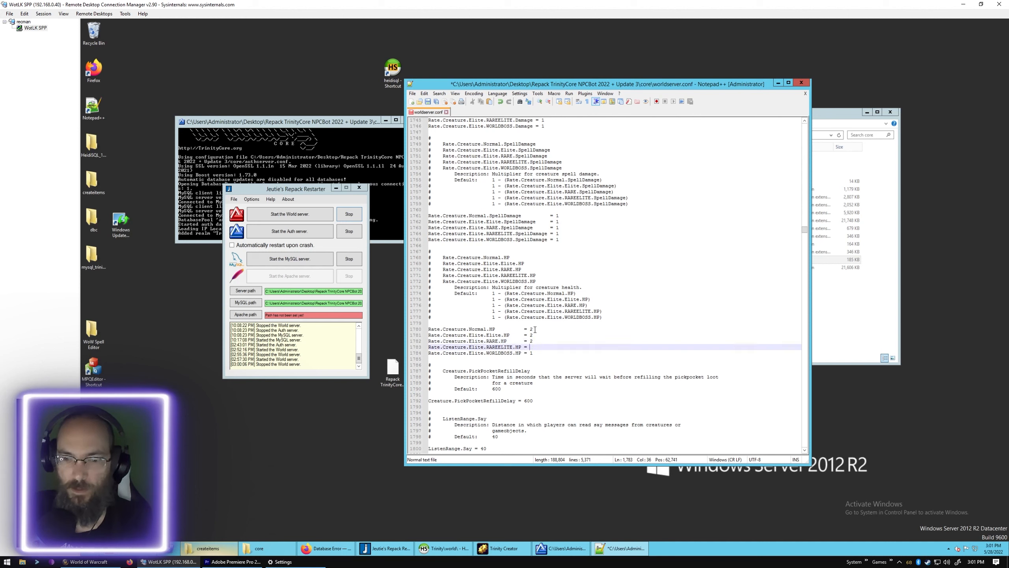
key("Down")
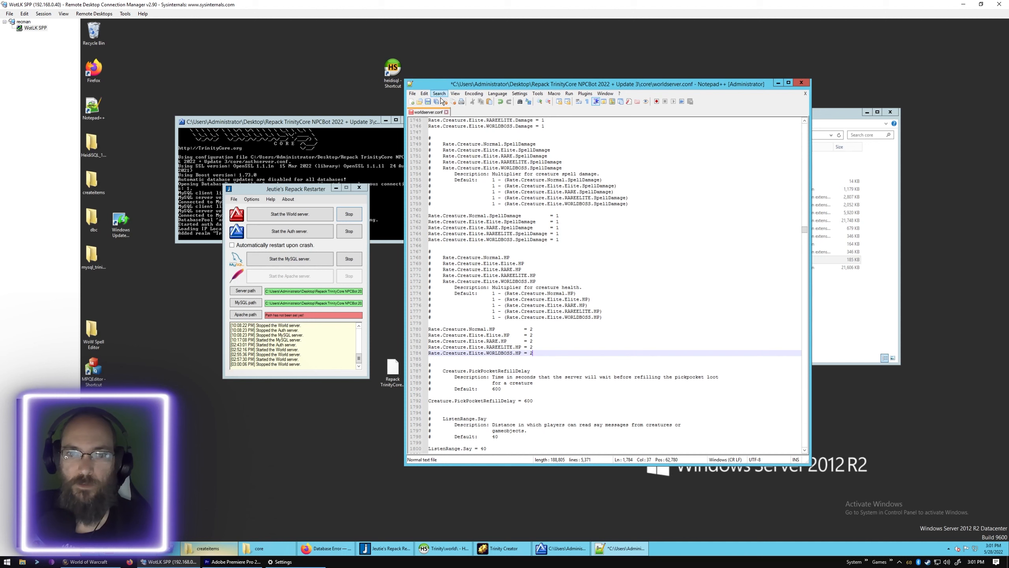
- Save worldserver.conf and start the World server in Jeutie's Repack Restarter
left_click(428, 102)
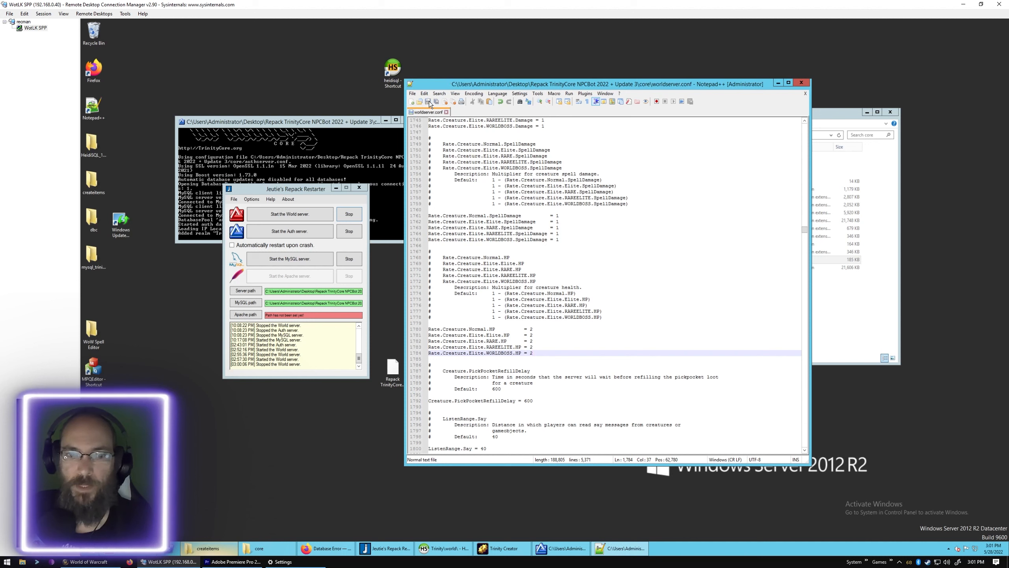
left_click(310, 215)
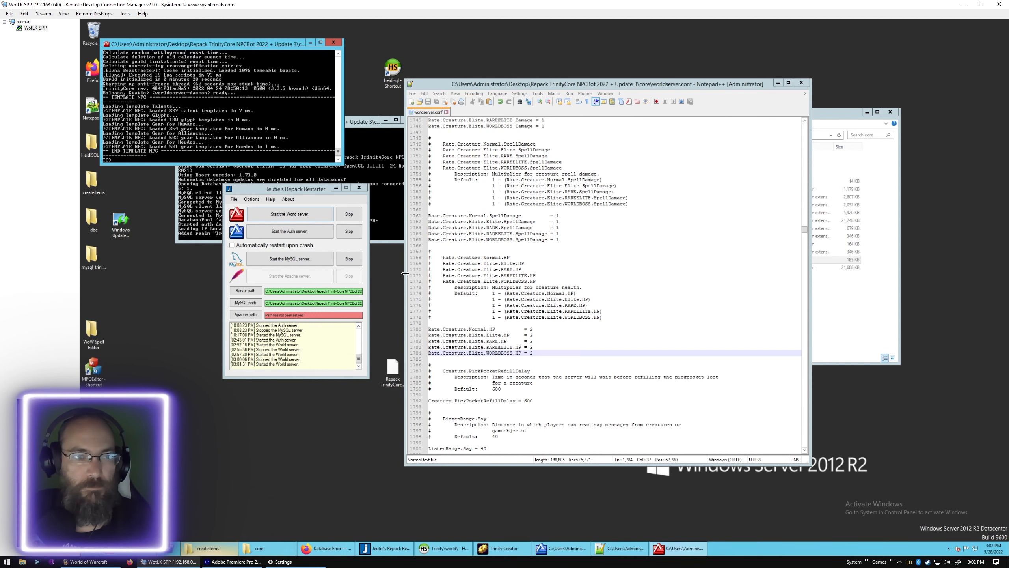
- Switch to World of Warcraft, log in with the account password and enter the world as the level 62 druid
left_click(100, 565)
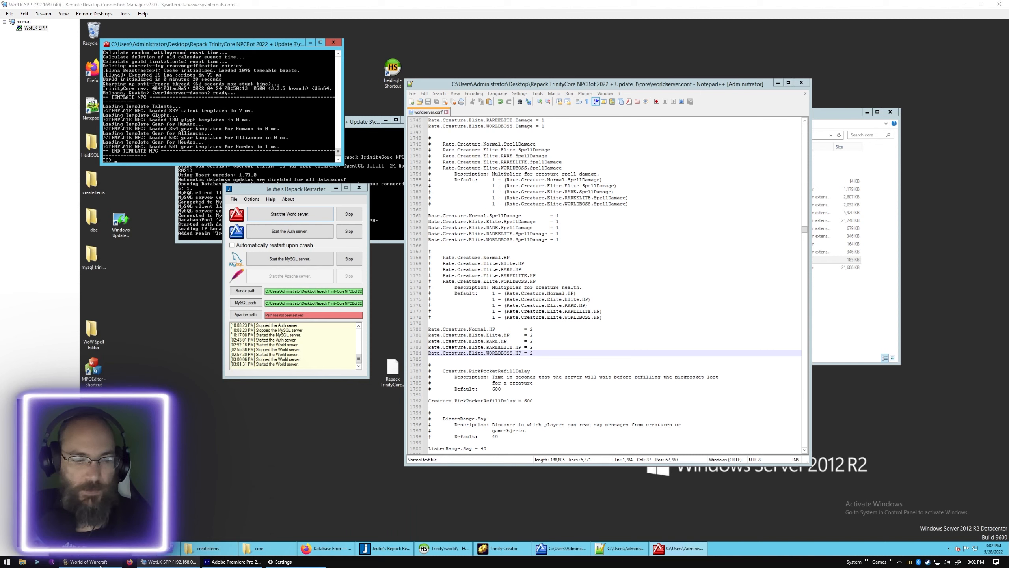
left_click(513, 351)
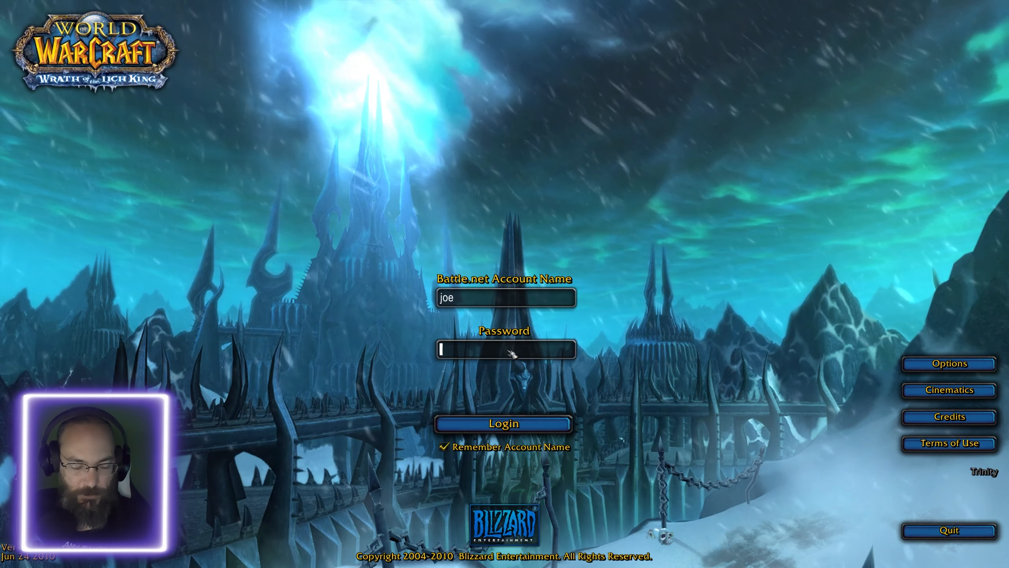
type("****")
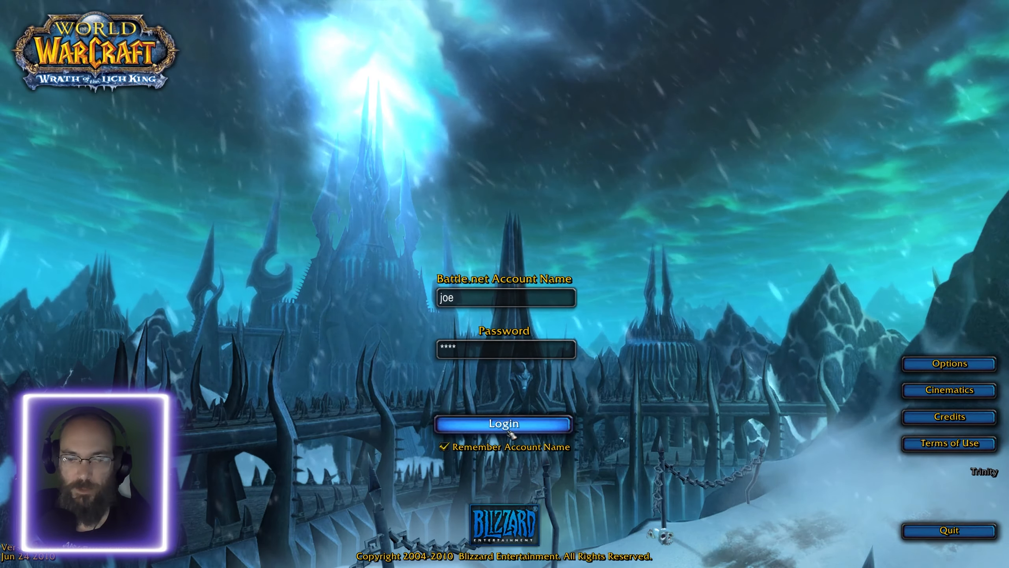
left_click(505, 425)
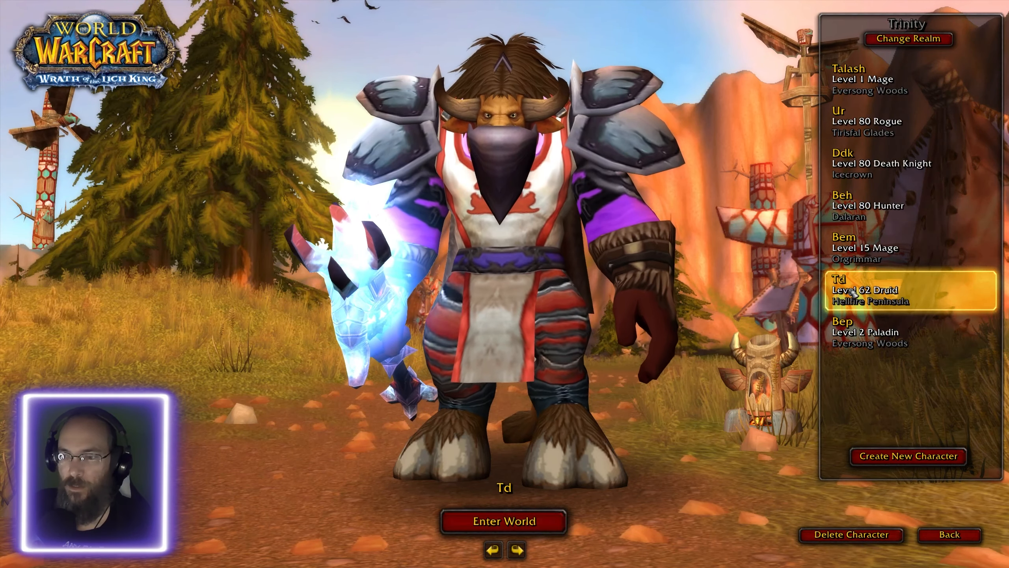
key("Return")
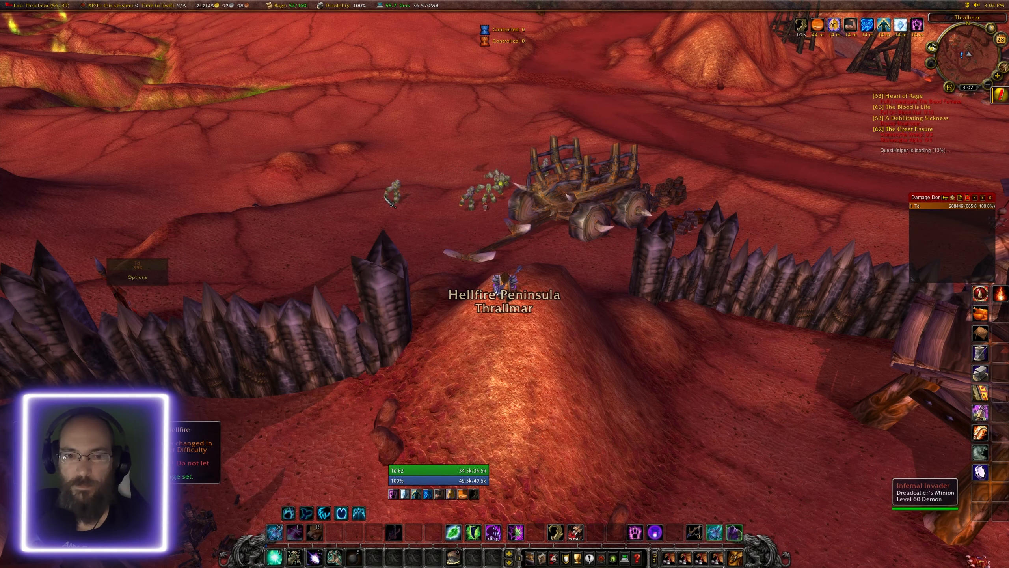
- Target the nearby Infernal Invader to check its health, and leave the game world back to the login screen
key("Tab")
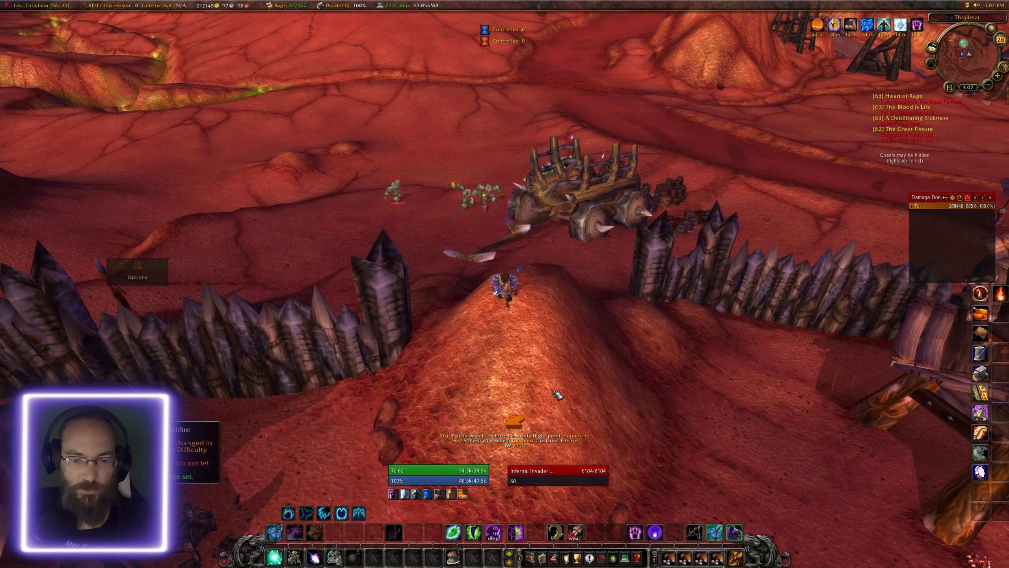
key("Escape")
key("Escape")
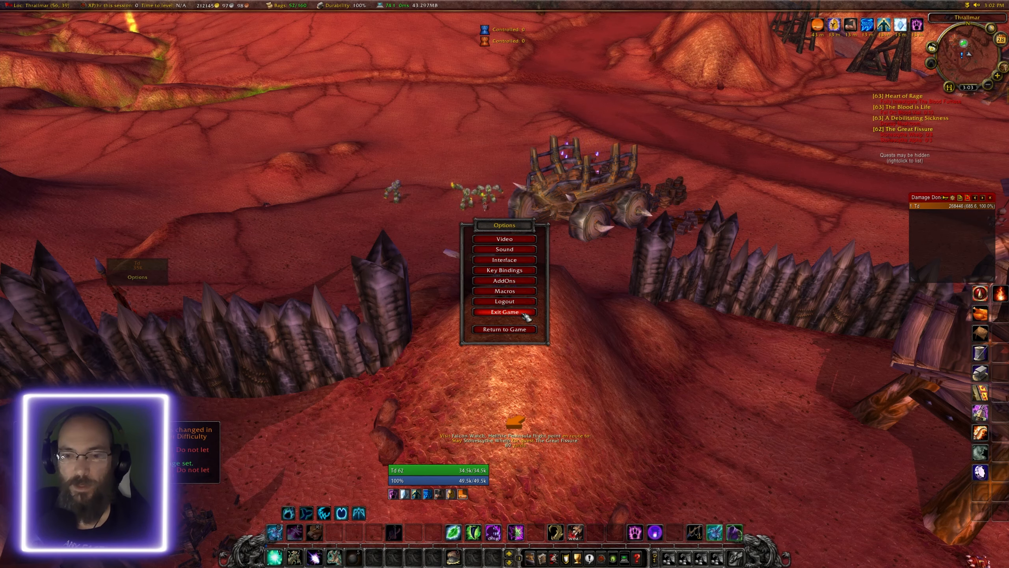
key("Escape")
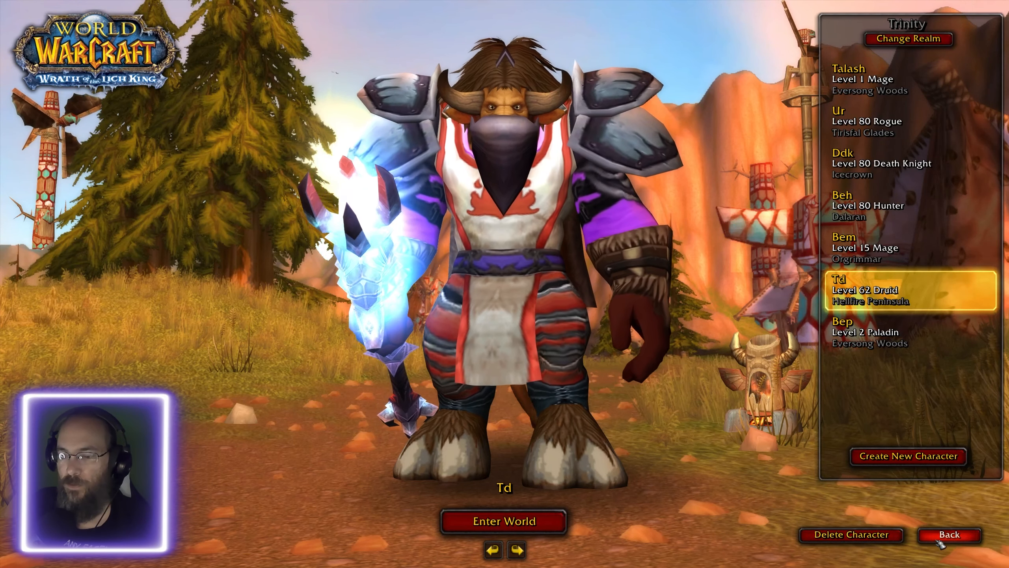
left_click(949, 534)
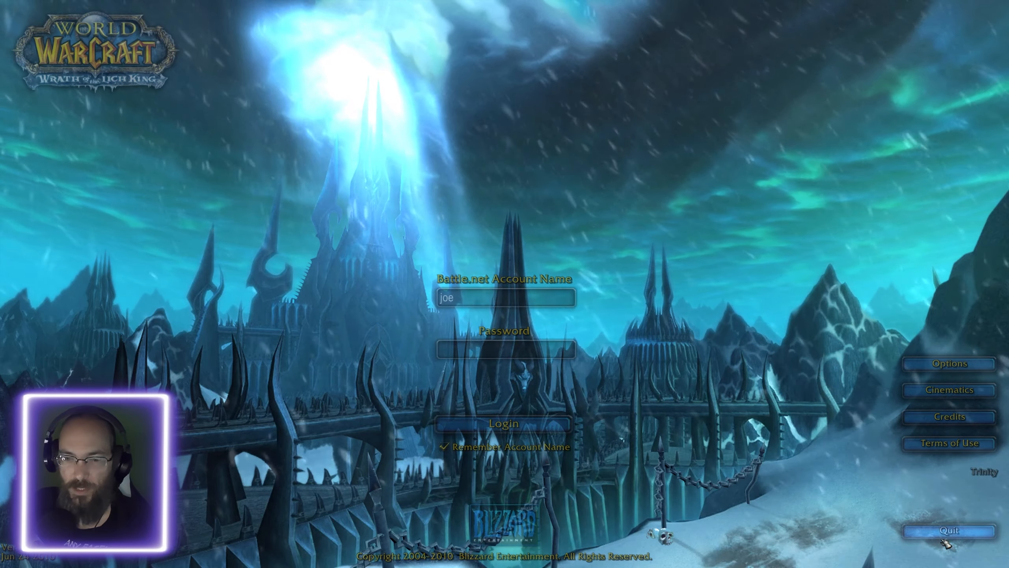
- Switch back to the WotLK SPP remote desktop session and review the creature HP multiplier lines from Normal to WORLDBOSS in worldserver.conf
key("super")
left_click(184, 562)
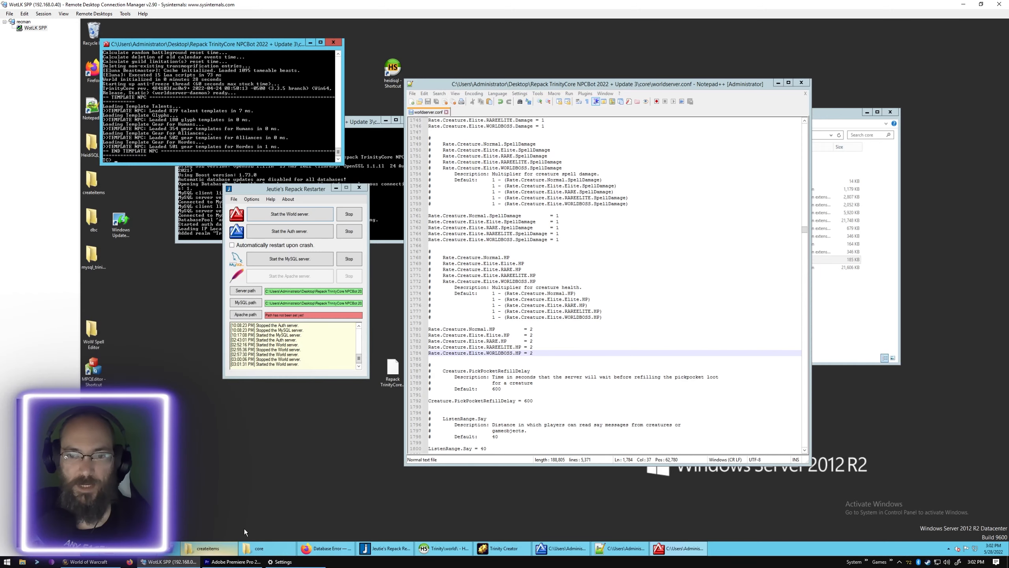
mouse_move(246, 548)
left_click(535, 331)
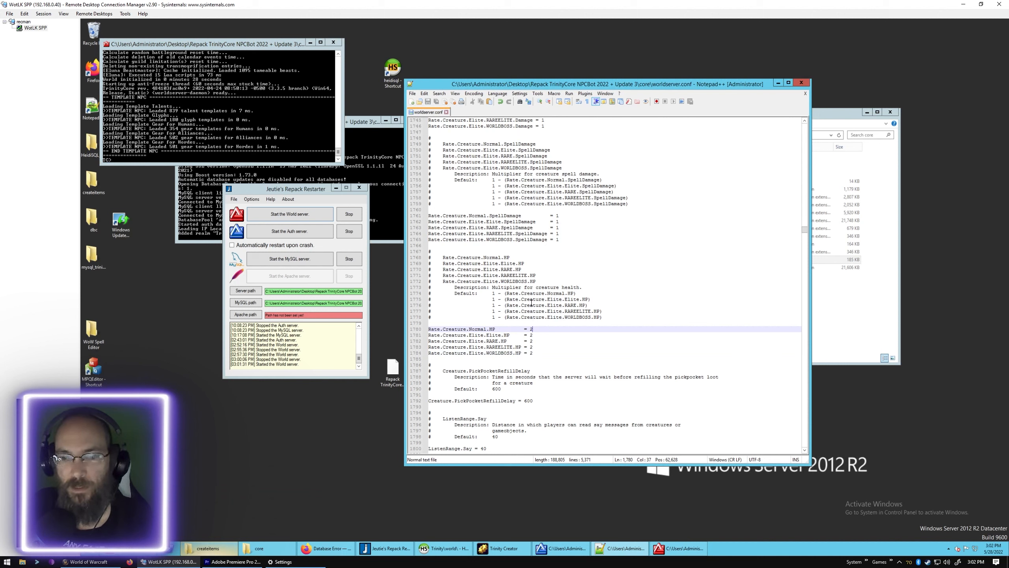
left_click_drag(544, 305, 593, 302)
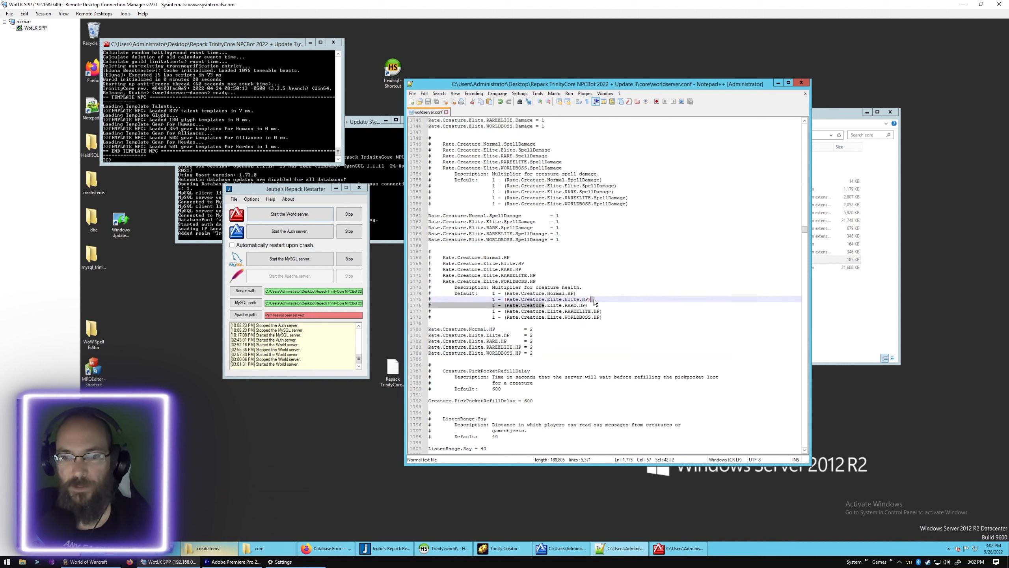
left_click(463, 347)
left_click_drag(466, 335, 533, 337)
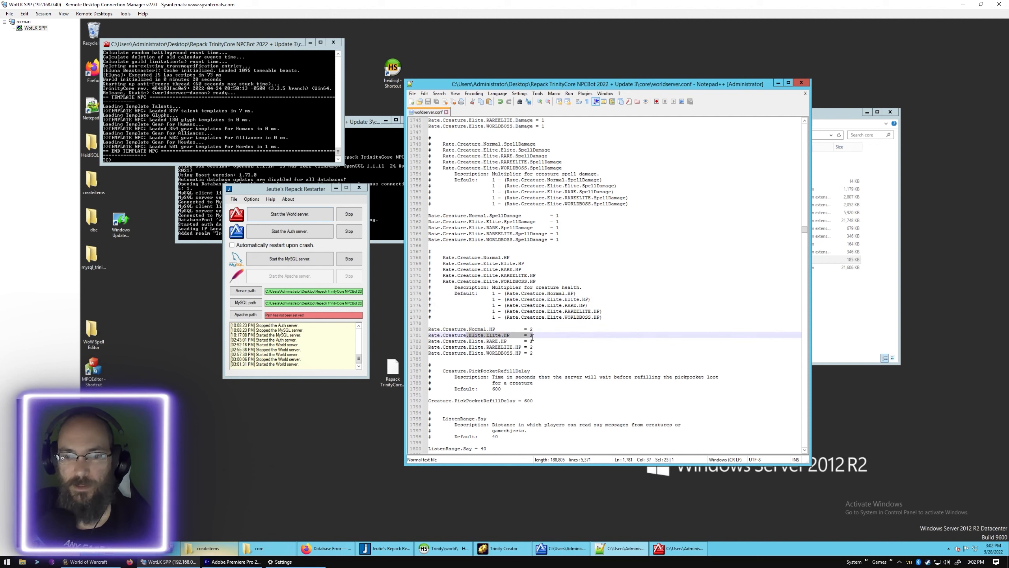
left_click(476, 342)
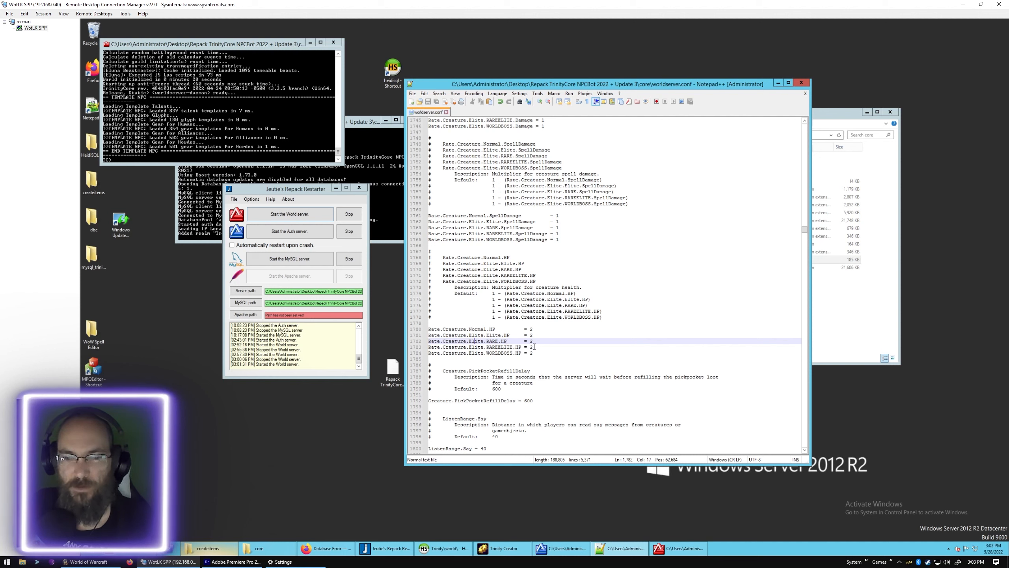
left_click(535, 346)
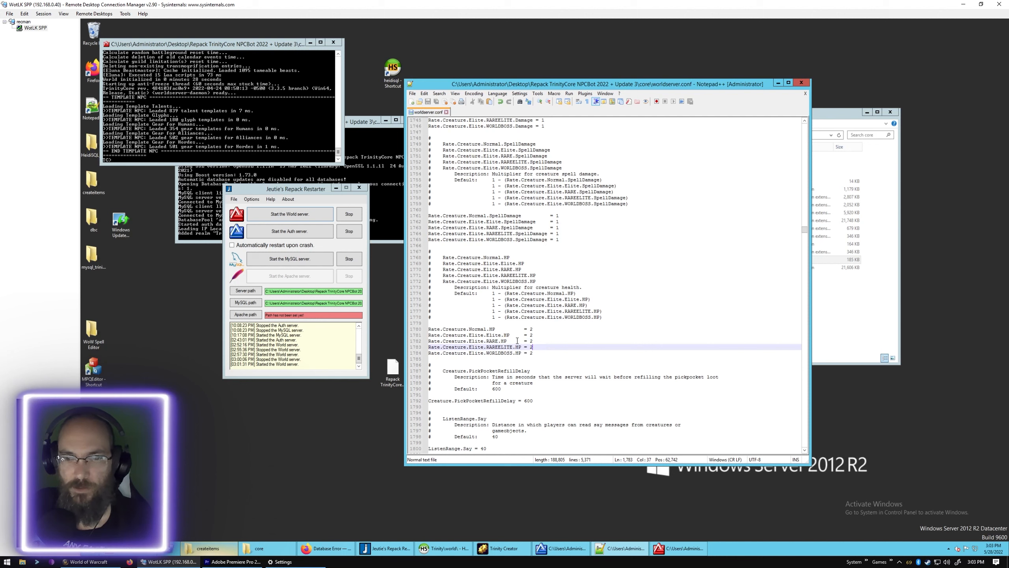
scroll(517, 340, "down", 3)
left_click(534, 299)
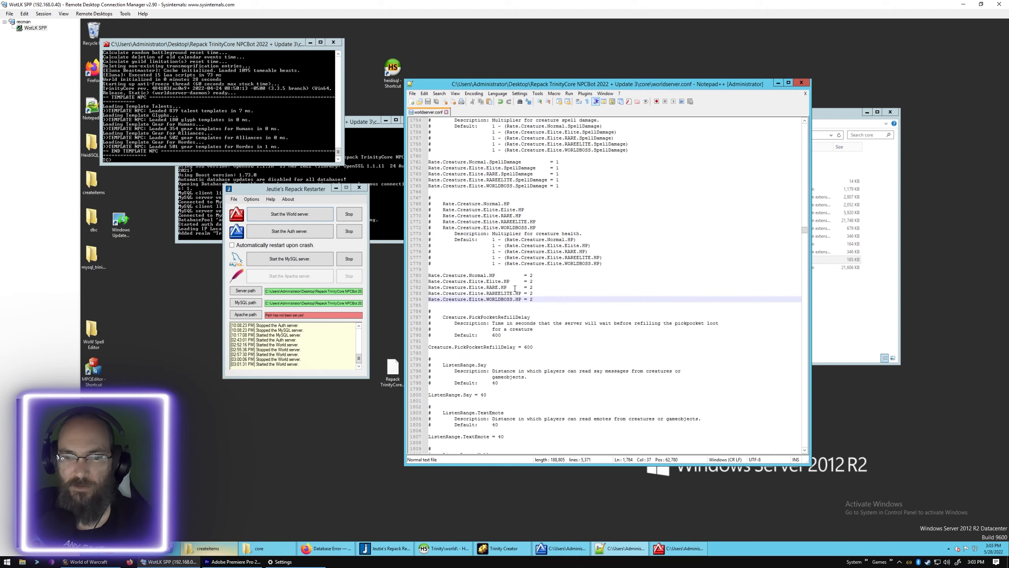
- Search worldserver.conf for SOLOCRAFT, starting from its entry in the section index, and go to the Solocraft section
scroll(458, 175, "up", 6)
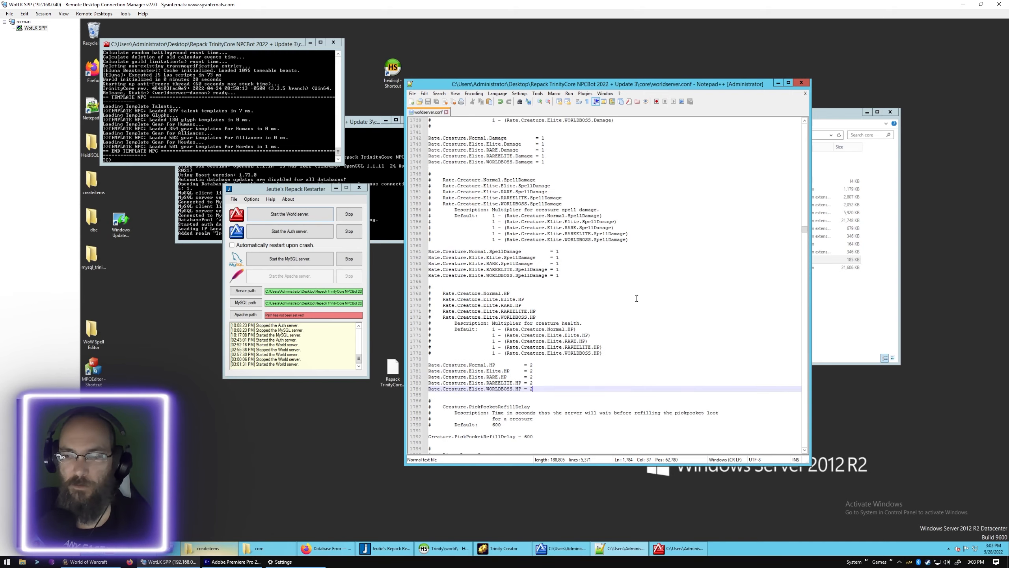
scroll(636, 298, "up", 6)
scroll(637, 293, "up", 20)
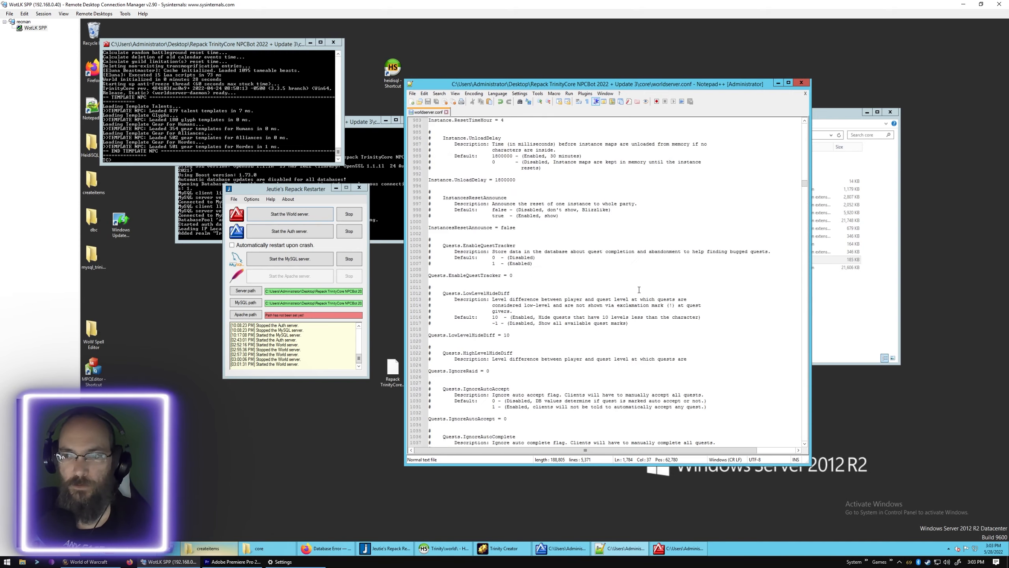
scroll(639, 290, "up", 20)
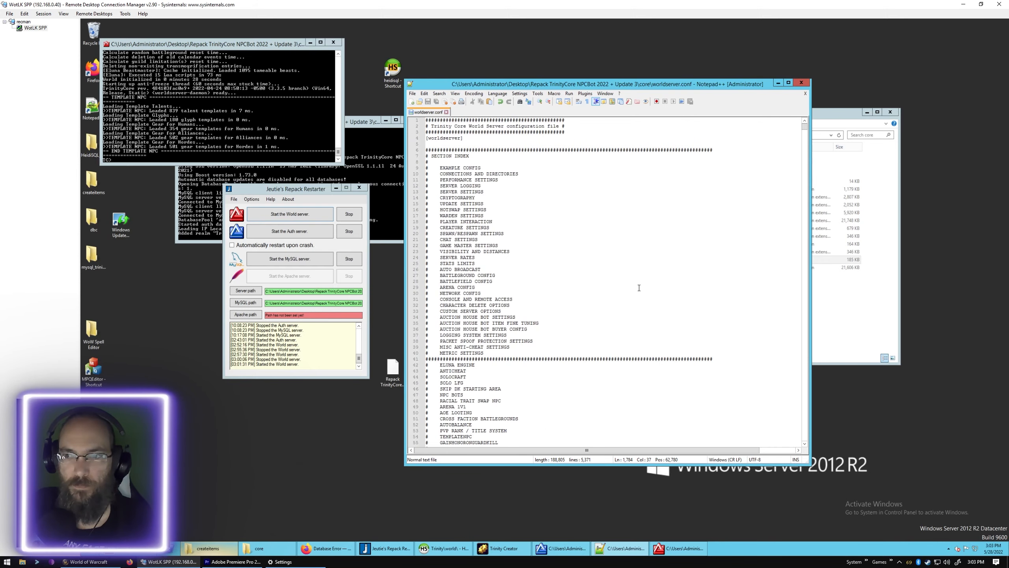
scroll(639, 287, "down", 3)
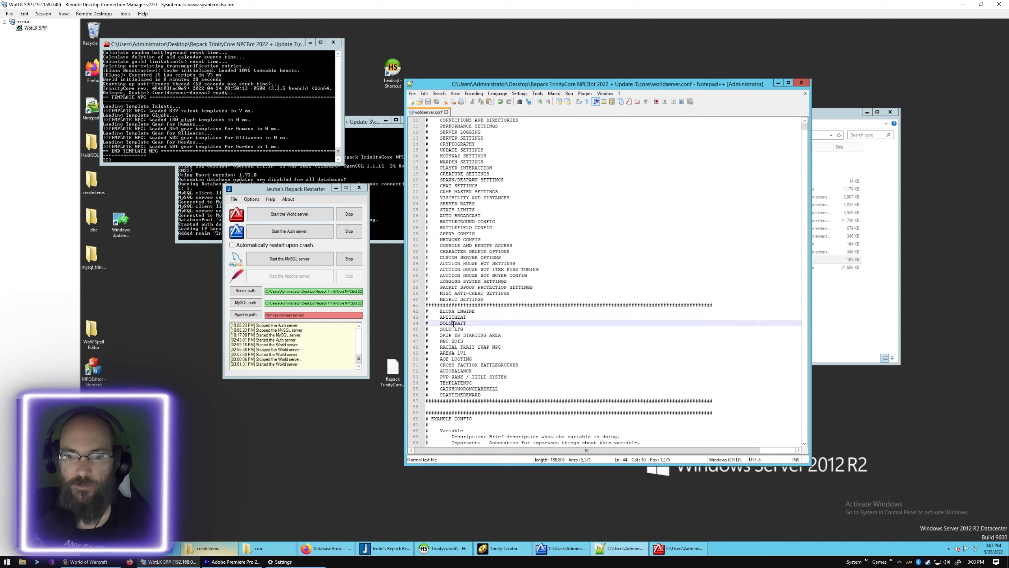
triple_click(454, 326)
left_click(453, 323)
double_click(453, 324)
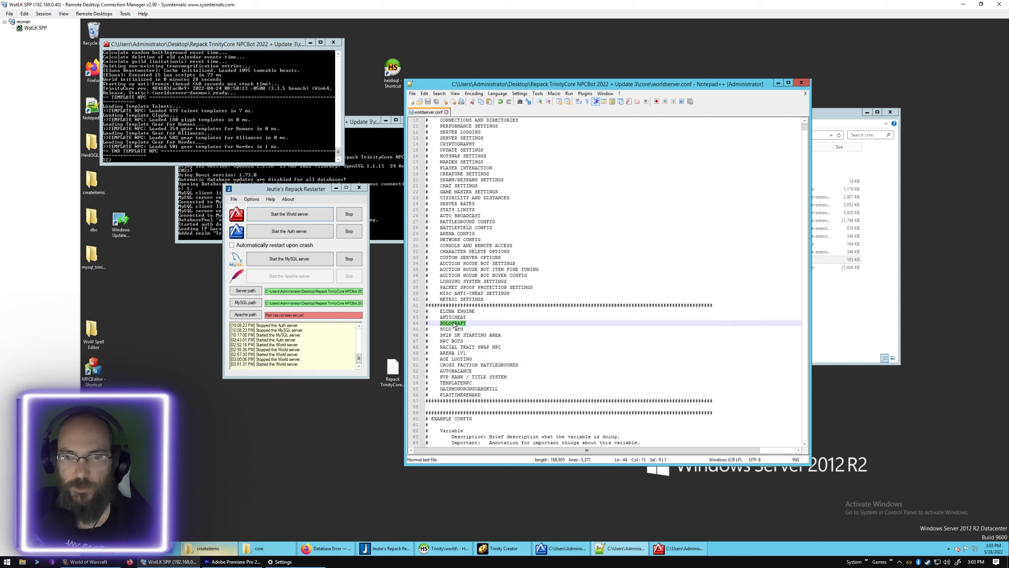
key("ctrl+f")
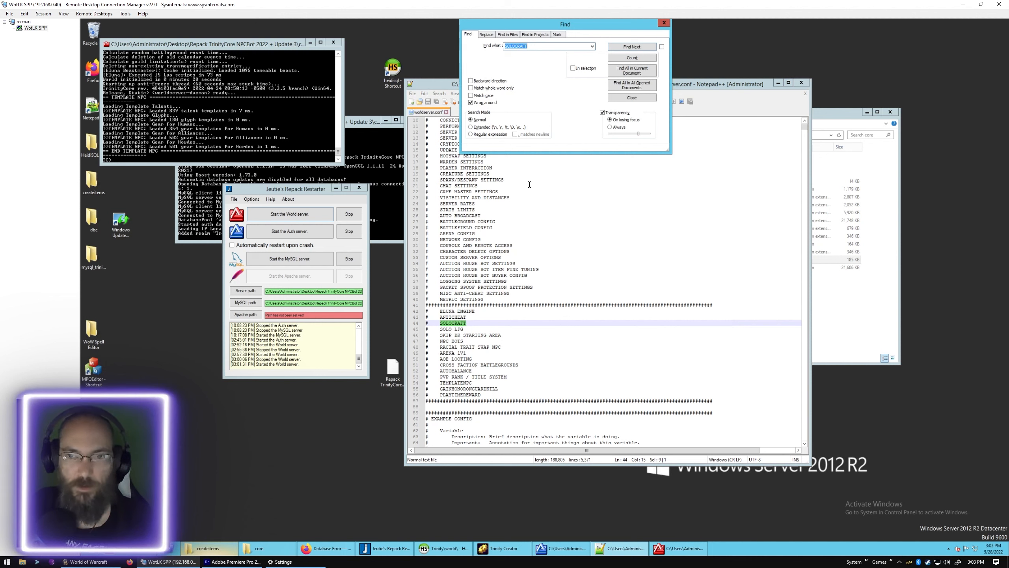
left_click(619, 45)
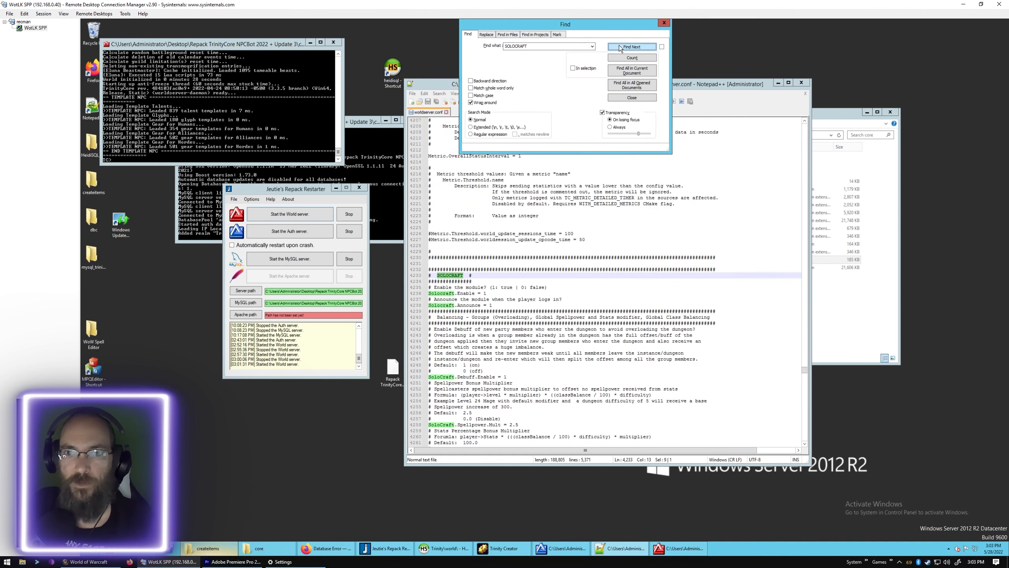
left_click(651, 96)
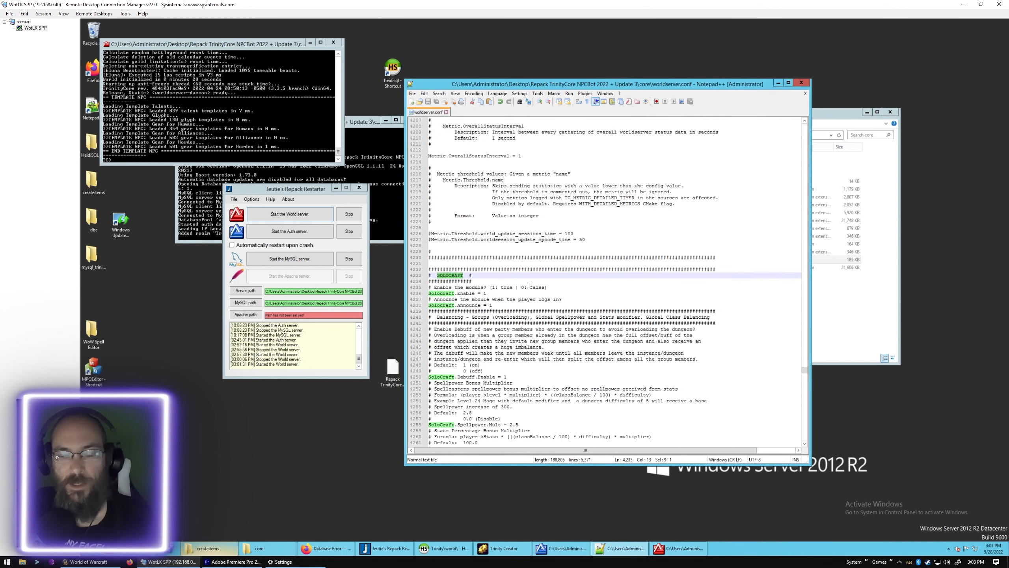
- Review the Solocraft debuff, spellpower, stats and class balancing settings, through to the dungeon, heroic and raid difficulty multipliers
scroll(529, 286, "down", 3)
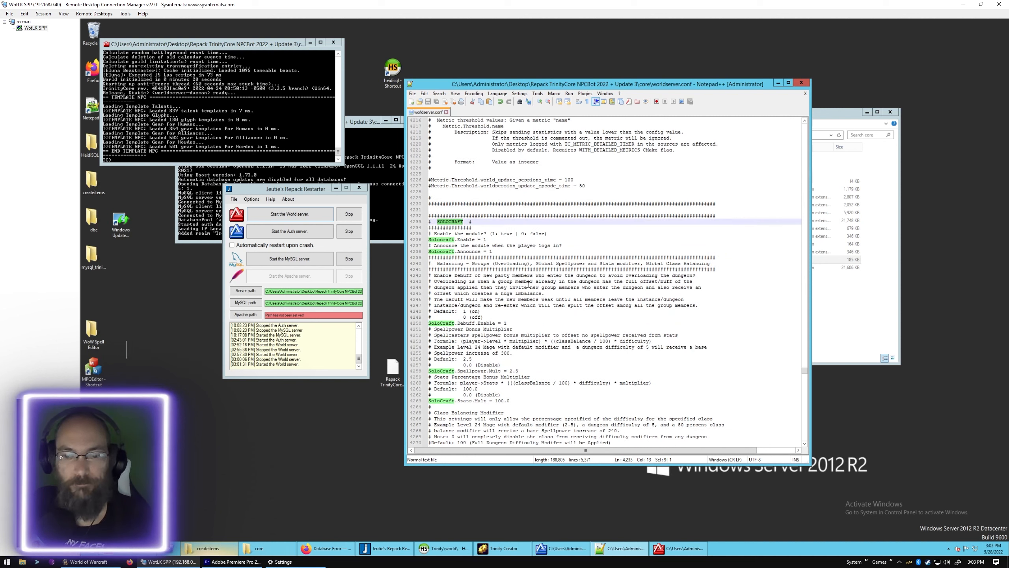
scroll(528, 283, "down", 2)
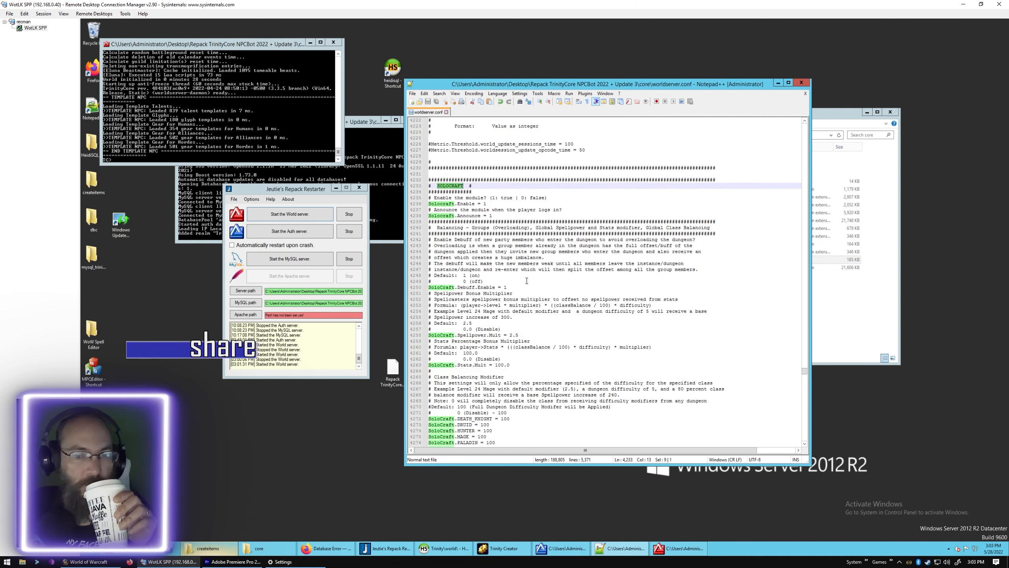
scroll(526, 281, "down", 3)
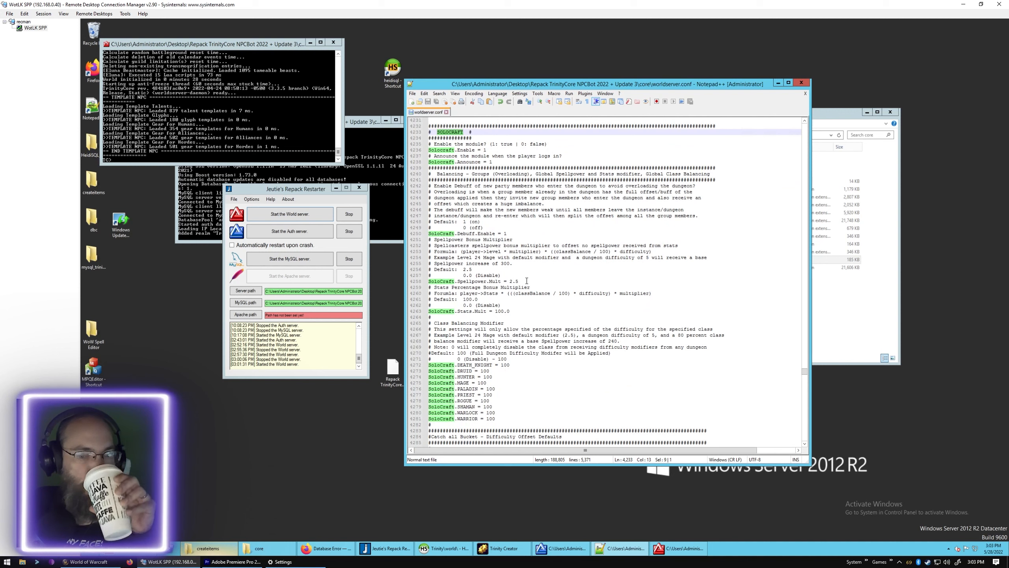
scroll(526, 281, "down", 6)
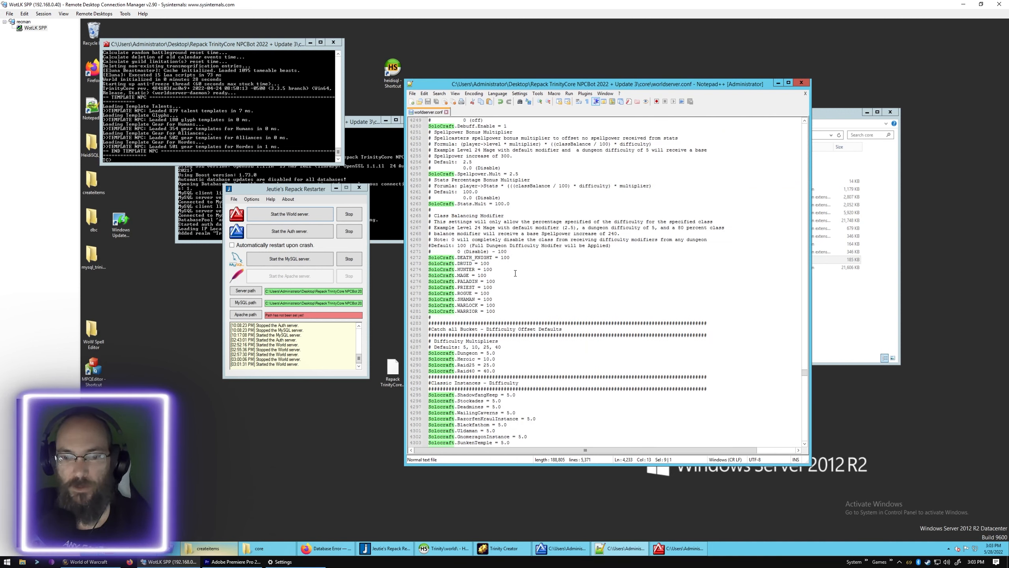
scroll(515, 273, "down", 3)
left_click(452, 293)
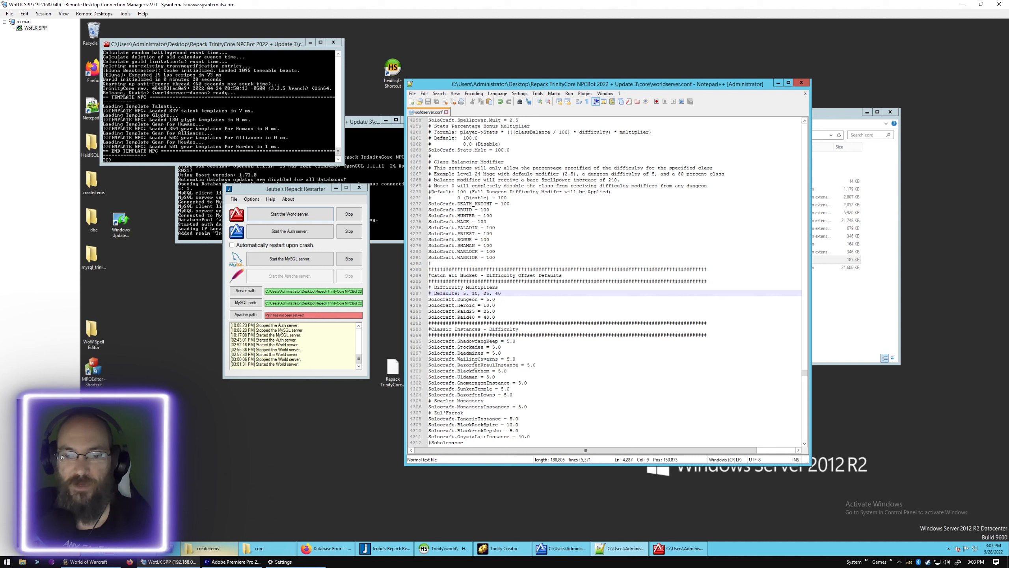
left_click(478, 301)
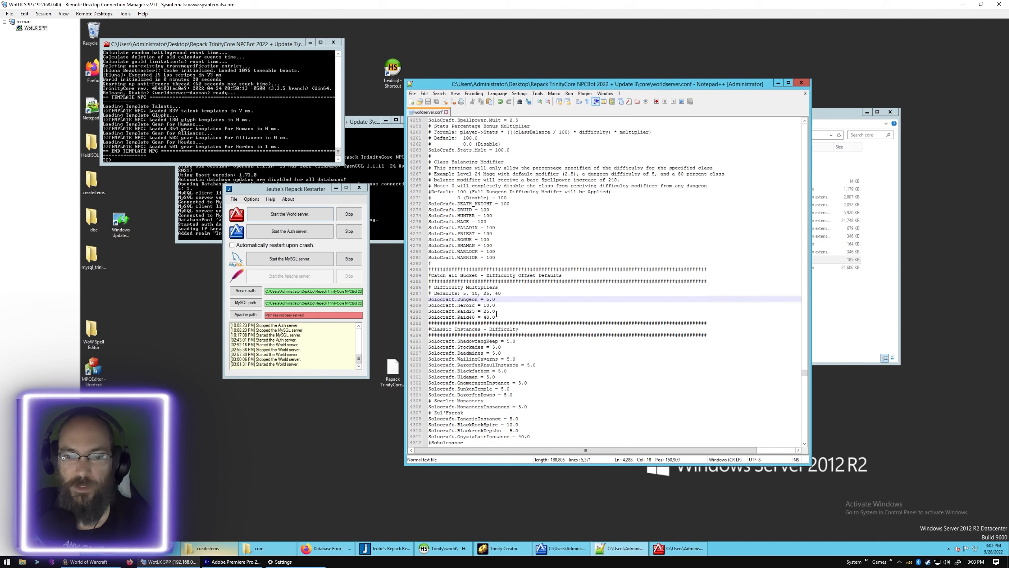
- Review the Solocraft difficulty and base level entries for the Classic, BC and WOTLK instances, down to the SOLO LFG section
scroll(512, 314, "down", 2)
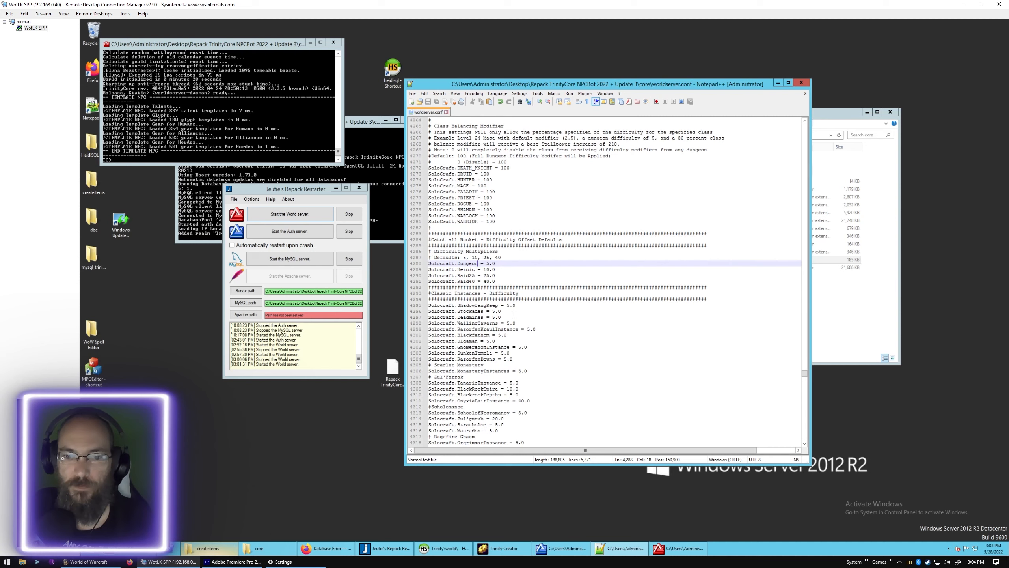
scroll(513, 315, "down", 13)
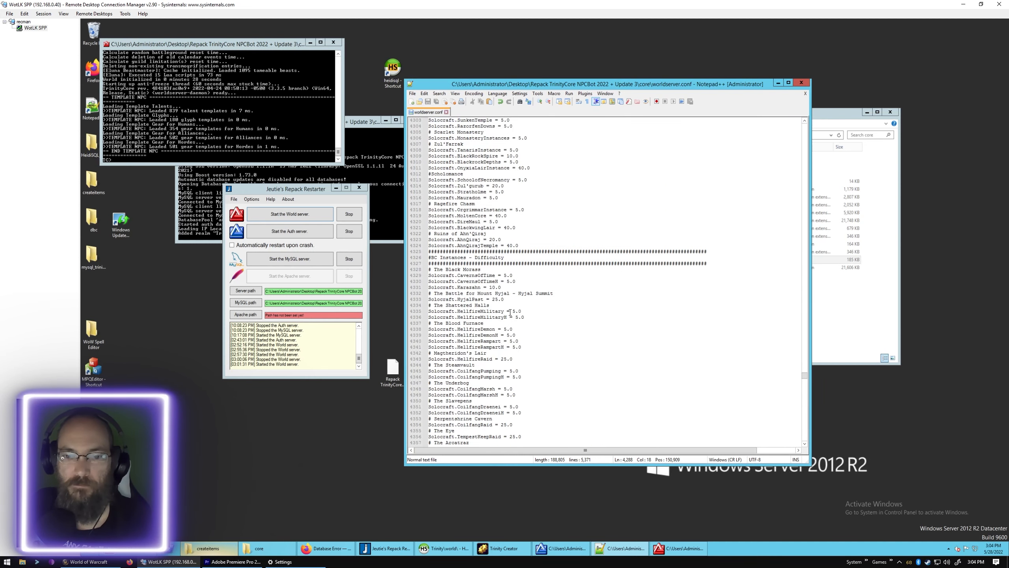
scroll(510, 312, "down", 20)
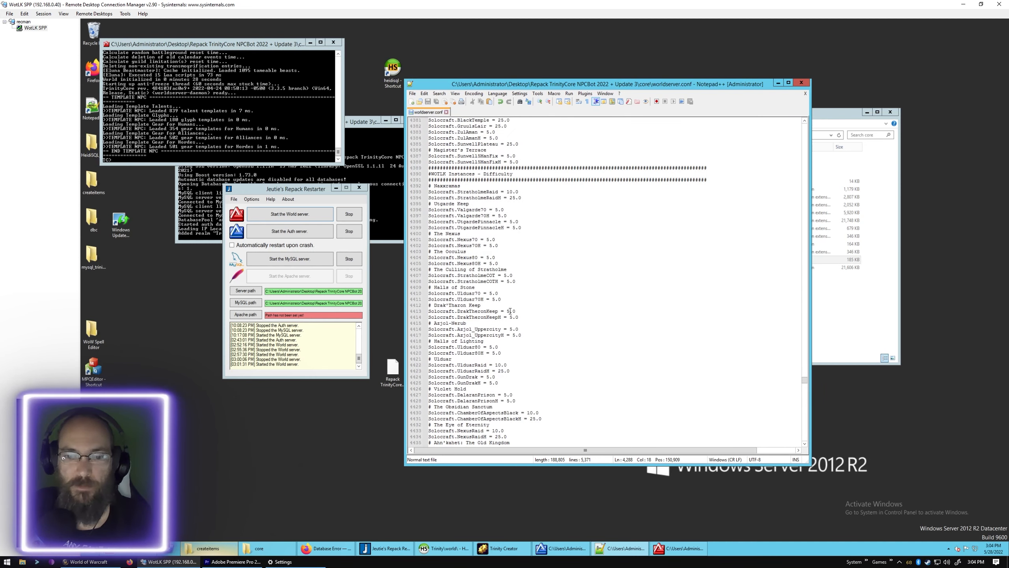
scroll(510, 312, "down", 11)
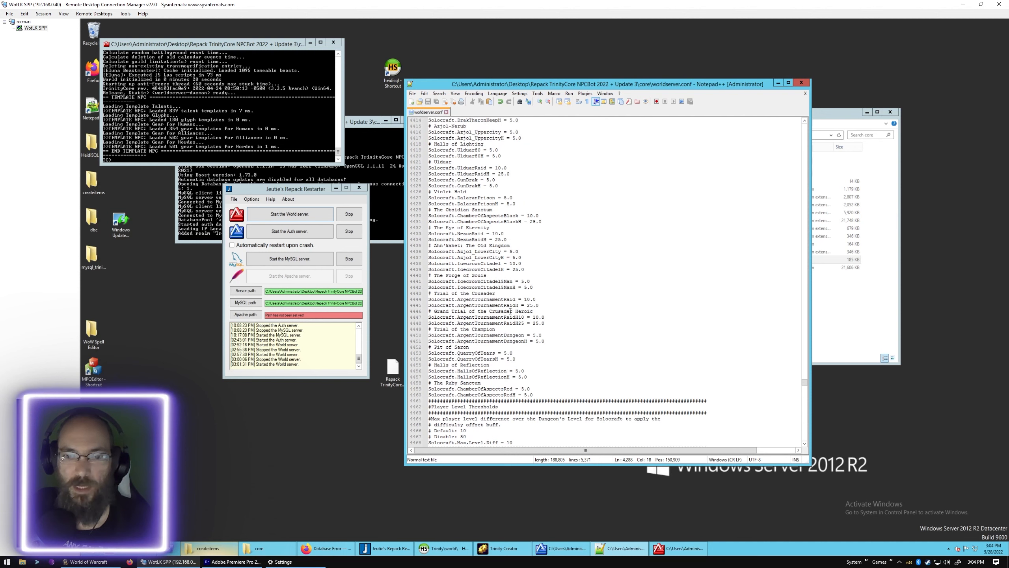
scroll(510, 312, "down", 13)
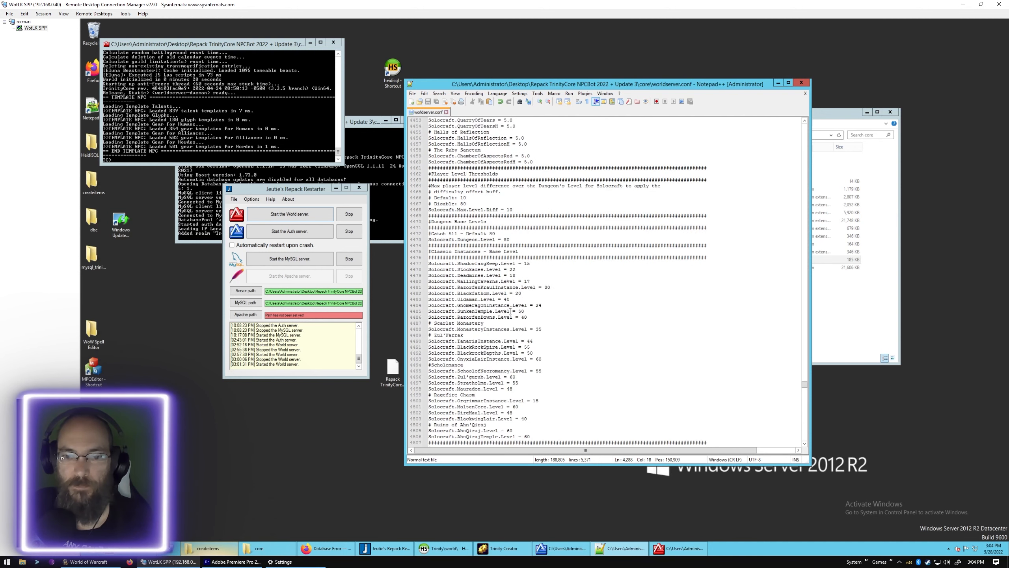
scroll(510, 312, "down", 6)
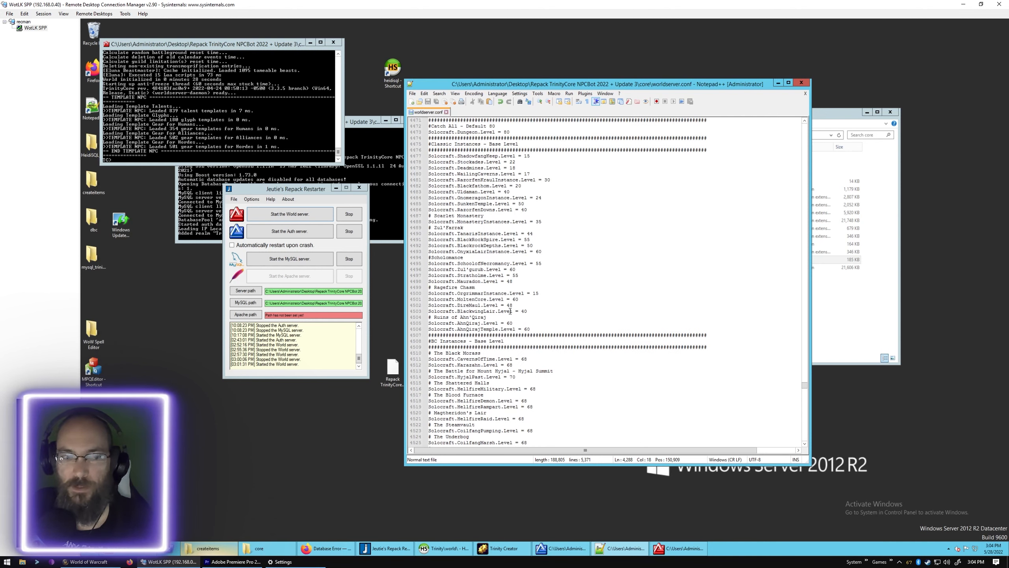
scroll(510, 311, "down", 20)
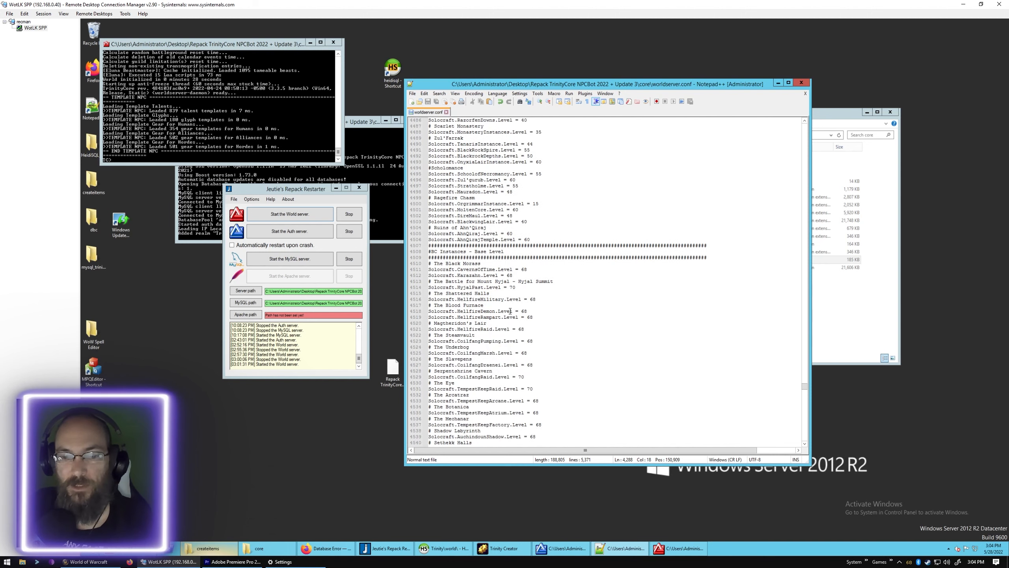
scroll(510, 311, "down", 20)
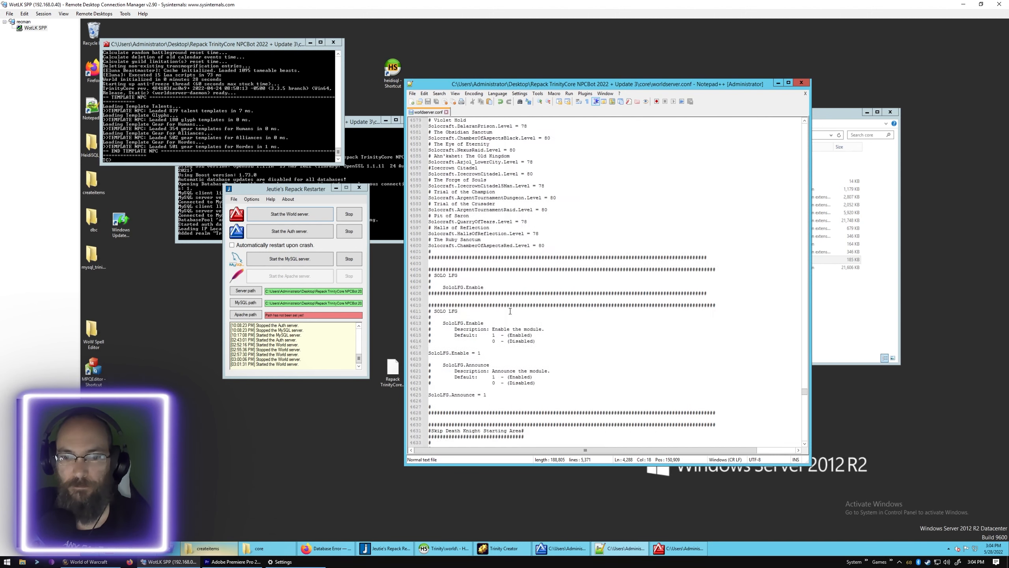
- Examine the NpcBot settings, from follow distance and recruitment cost to new classes, stat limits and ownership expiry
scroll(510, 311, "down", 15)
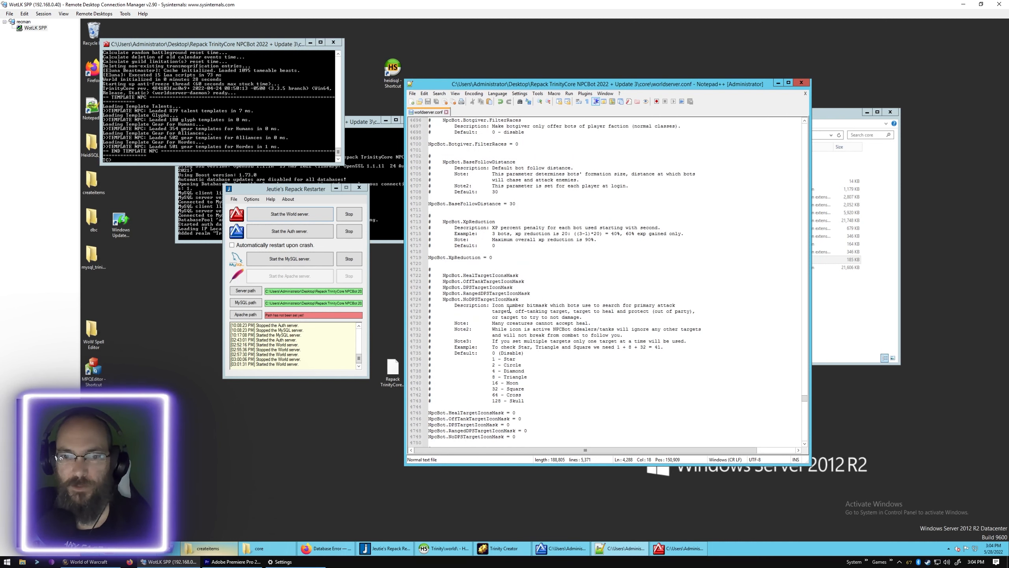
scroll(510, 309, "down", 20)
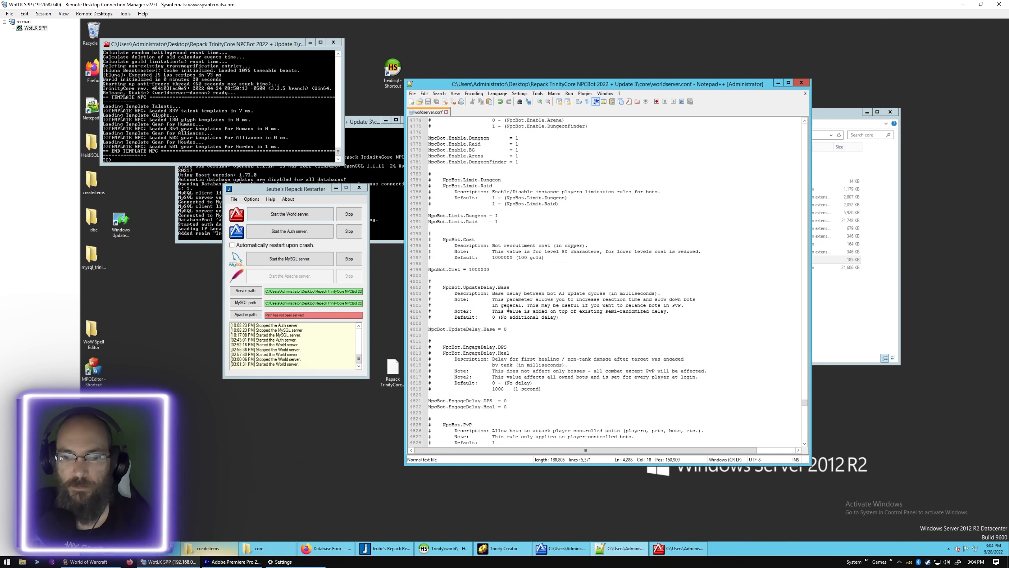
scroll(508, 308, "down", 20)
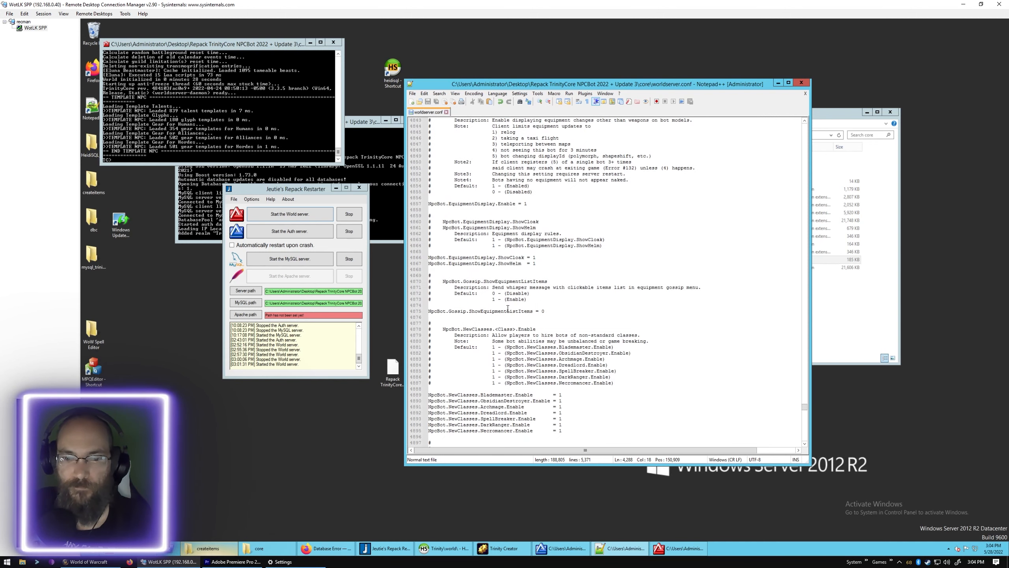
scroll(508, 309, "down", 2)
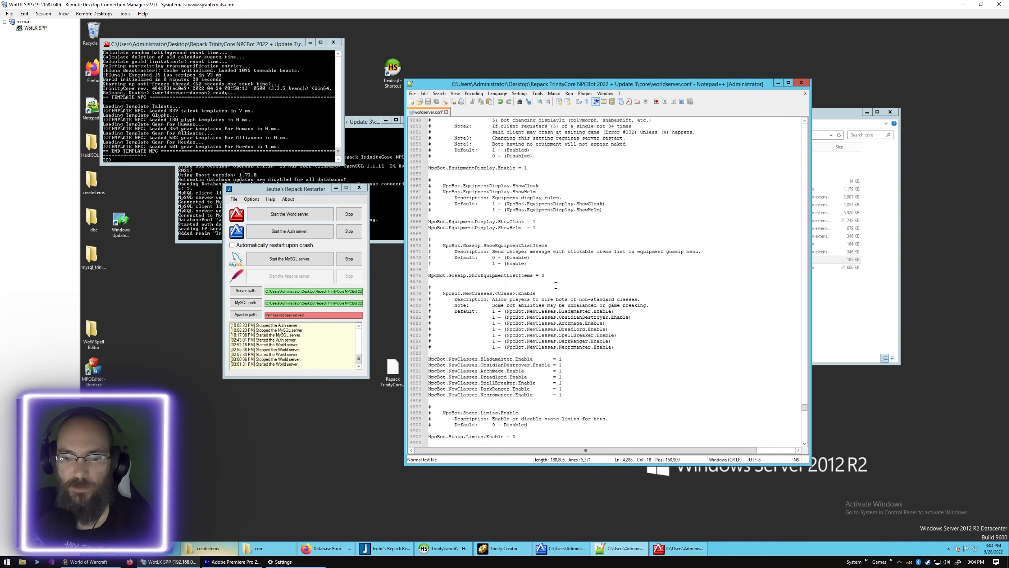
scroll(556, 285, "down", 4)
scroll(556, 285, "down", 4)
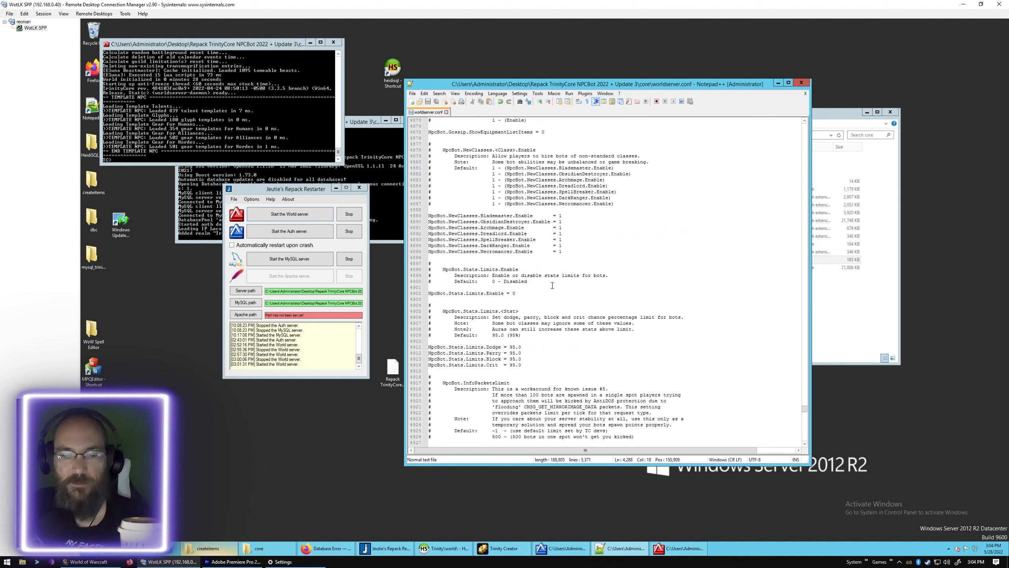
scroll(552, 285, "down", 7)
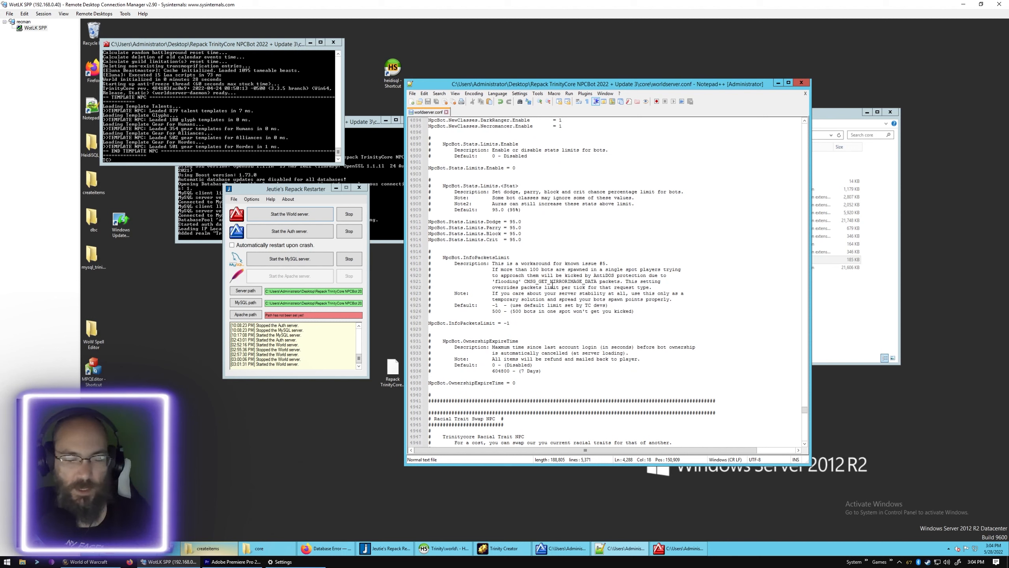
- Return to the start of worldserver.conf and search for "server rates" to reach the SERVER RATES section
left_click_drag(804, 410, 804, 124)
left_click(474, 138)
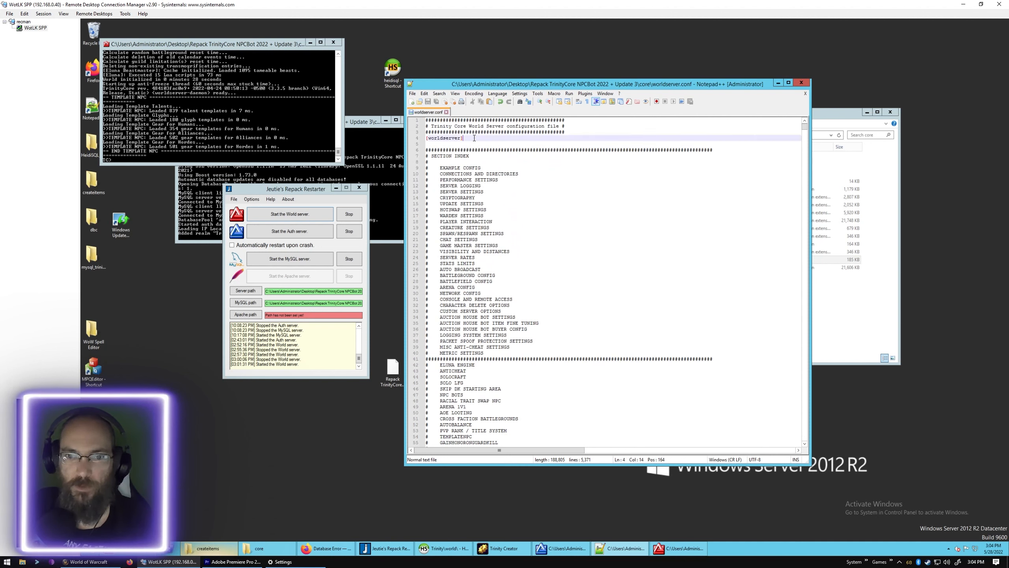
left_click(491, 159)
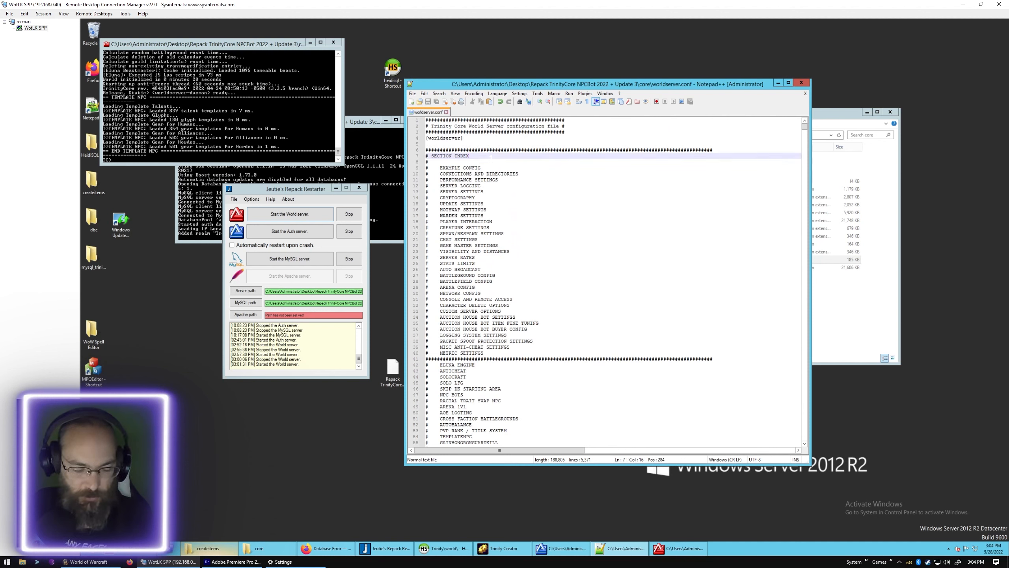
key("ctrl+f")
type("serv")
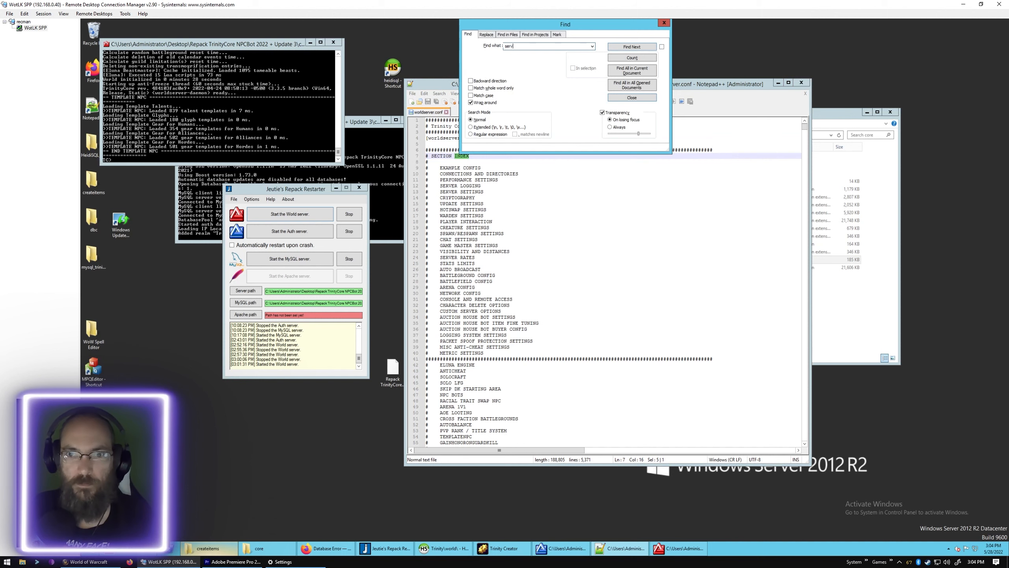
type("er rates")
key("Return")
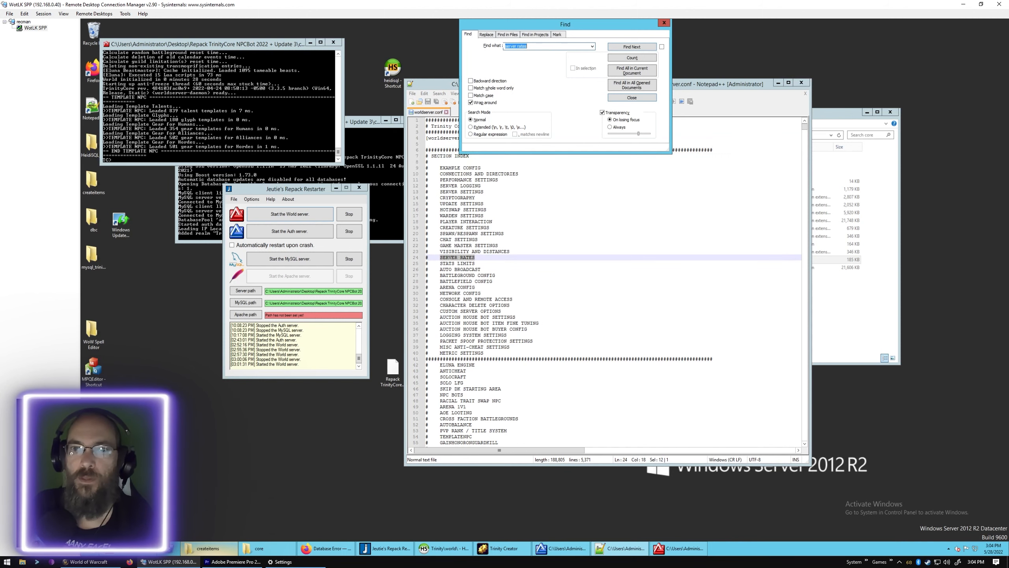
left_click(621, 47)
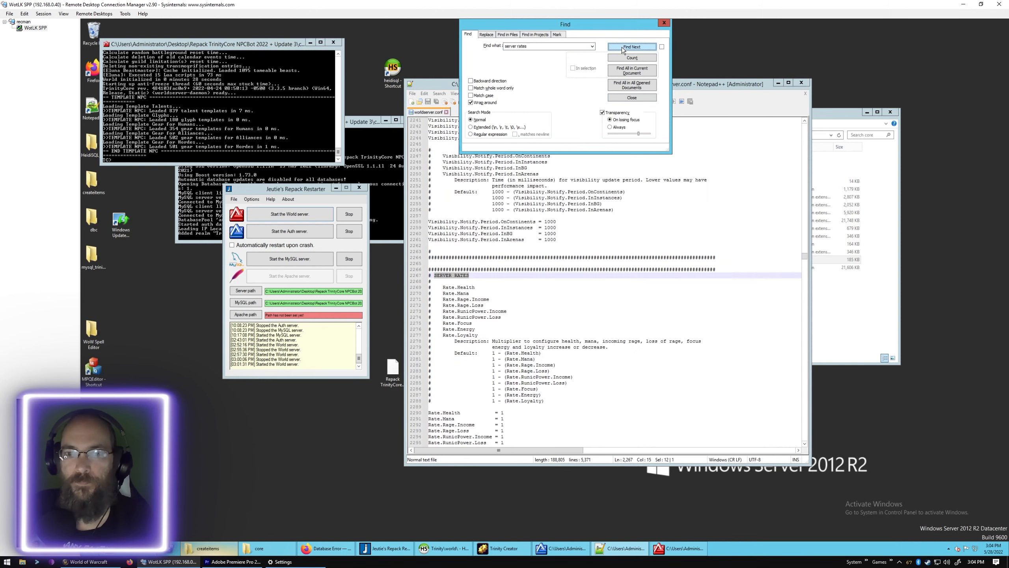
left_click(661, 25)
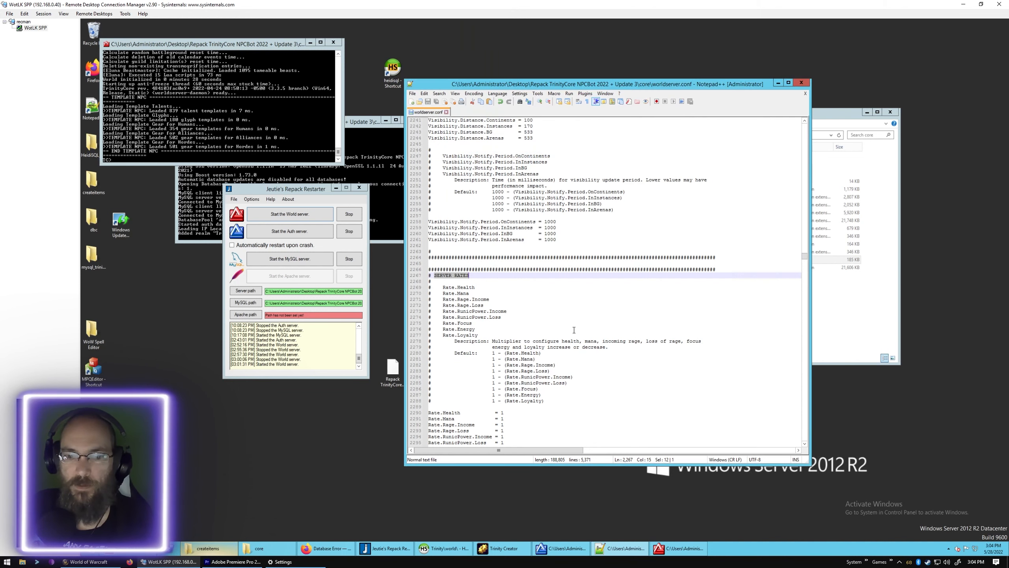
- Review the server rates for health, mana and other resources, skill discovery, and item and money drops
scroll(518, 319, "down", 4)
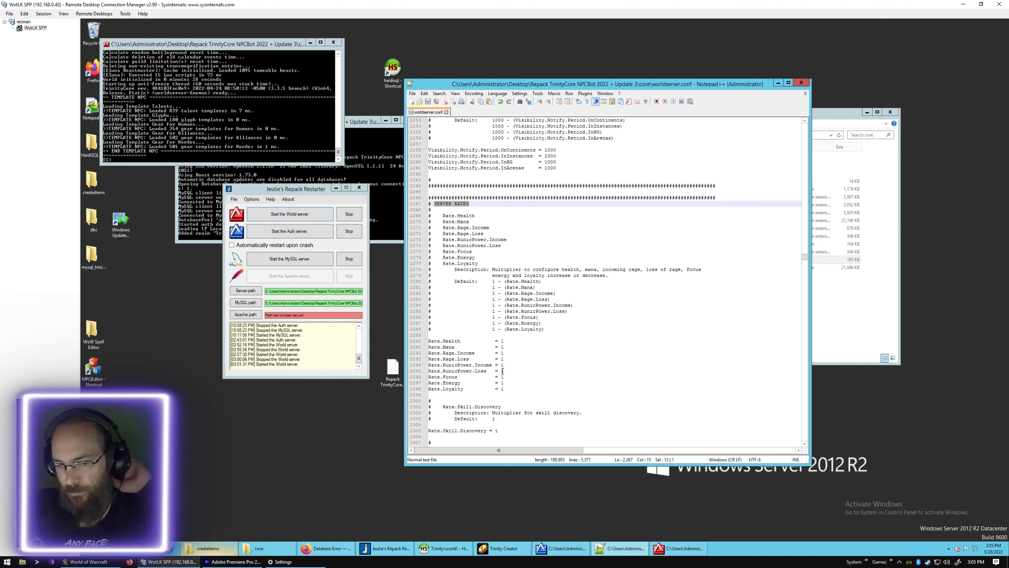
scroll(503, 369, "down", 2)
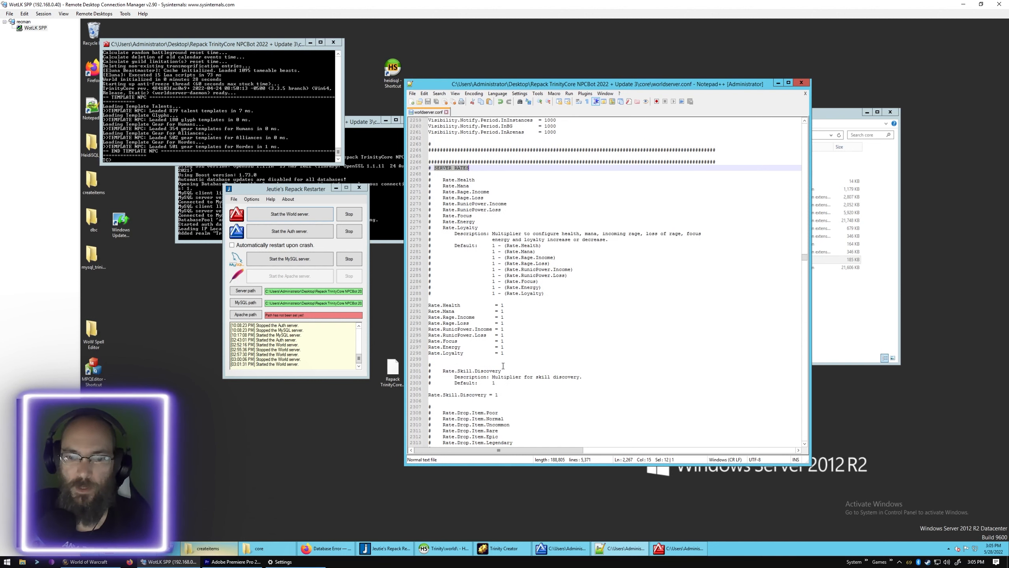
scroll(502, 366, "down", 3)
scroll(503, 364, "down", 2)
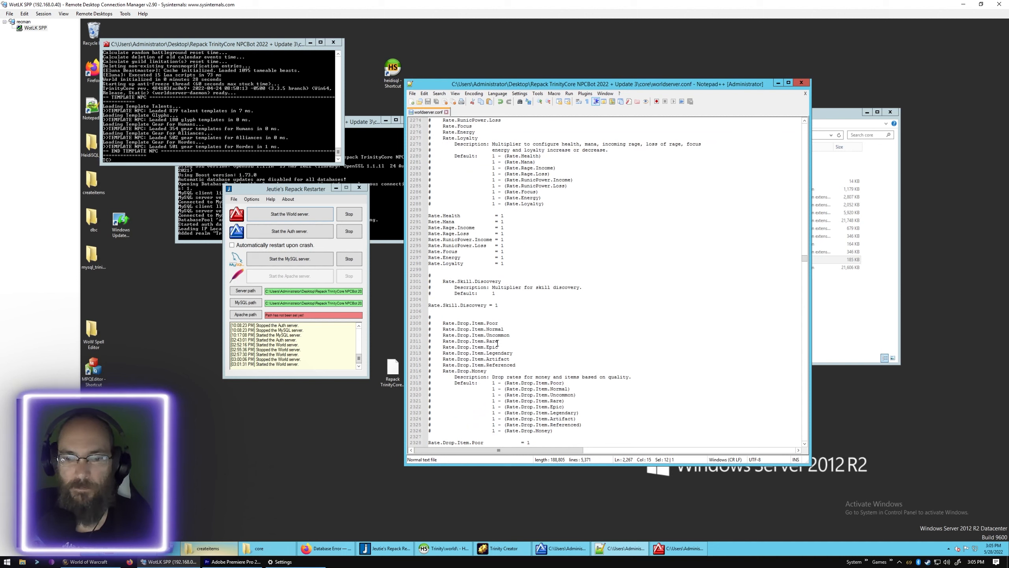
scroll(498, 342, "down", 2)
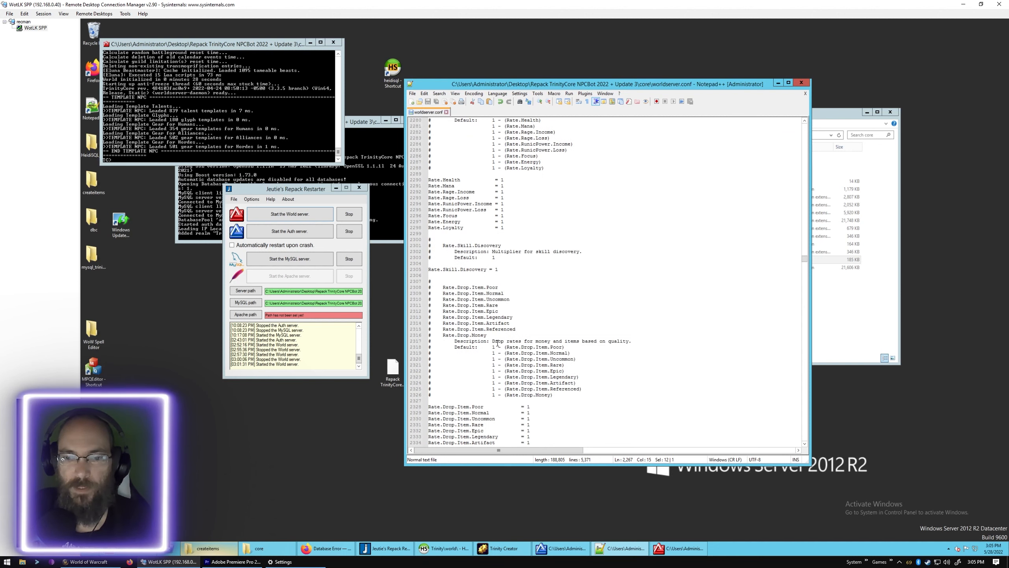